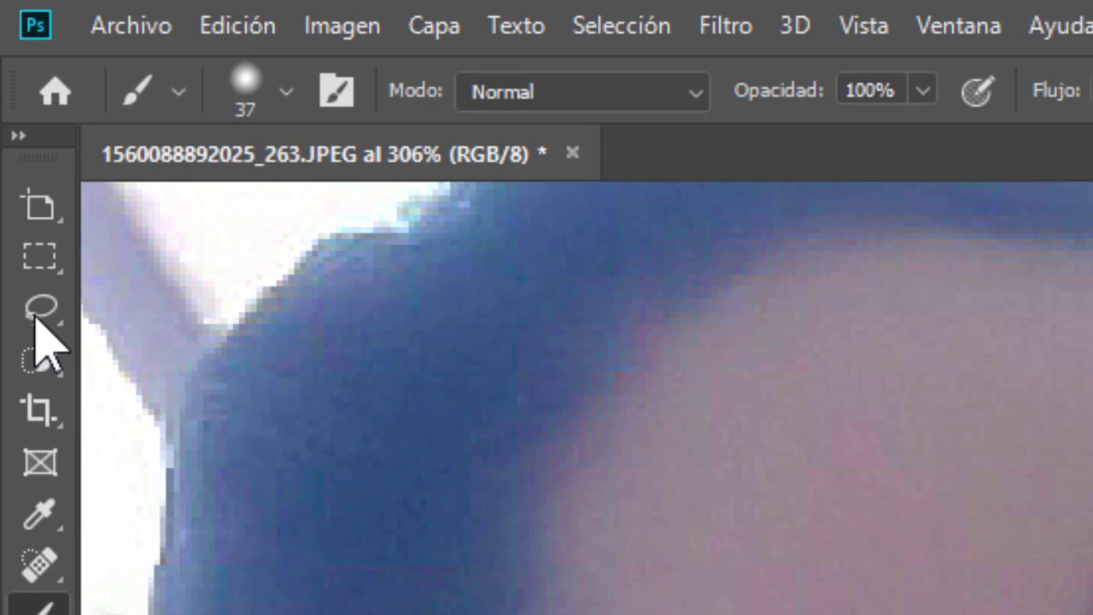
- Switch to the plain freehand Lasso tool (Herramienta Lazo)
{"action": "left_click", "coordinate": [36, 318]}
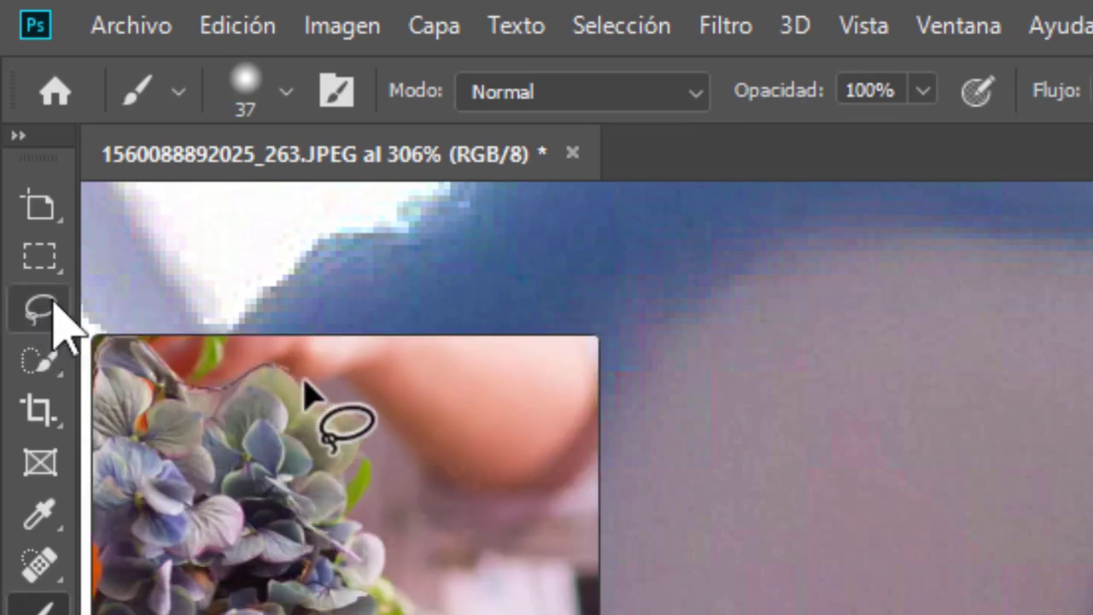
{"action": "left_click", "coordinate": [52, 307]}
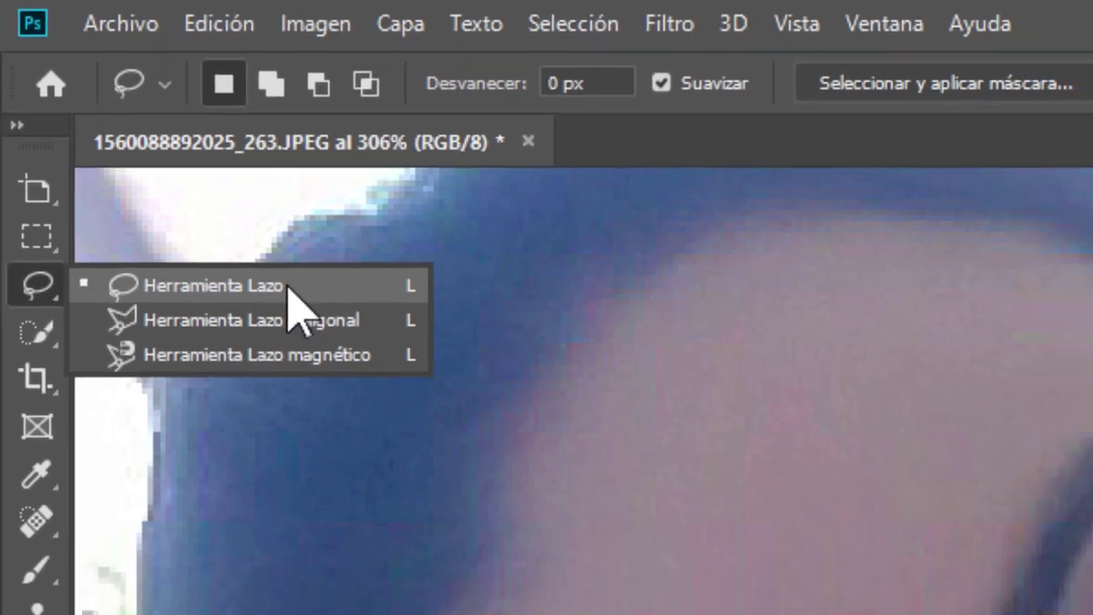
{"action": "left_click", "coordinate": [312, 309]}
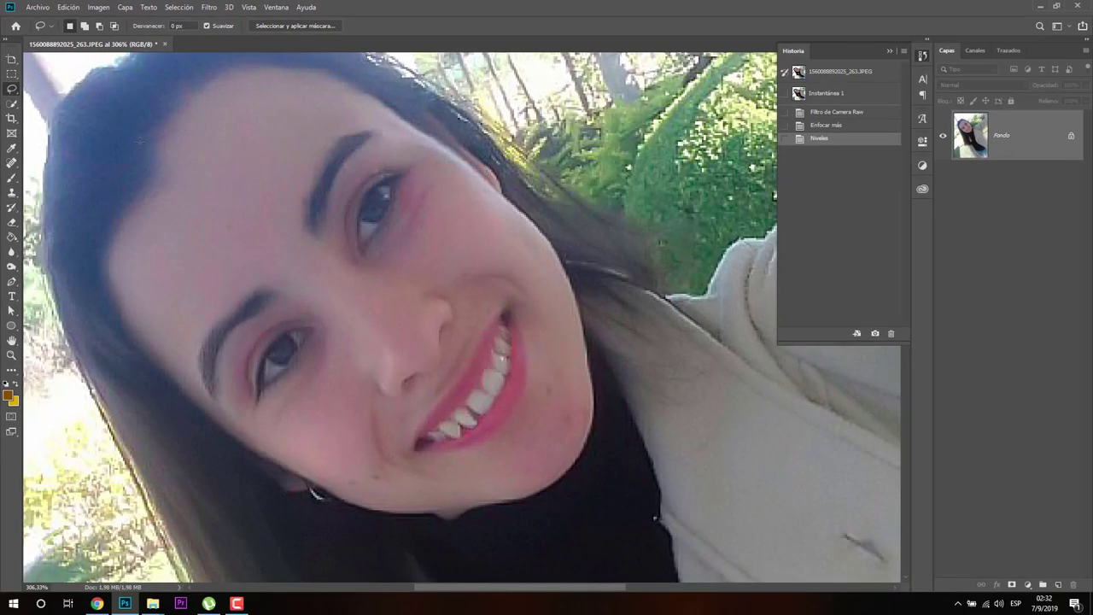
- Draw a closed freehand lasso loop around the nose
{"action": "mouse_move", "coordinate": [365, 387]}
{"action": "left_mouse_down"}
{"action": "mouse_move", "coordinate": [420, 401]}
{"action": "mouse_move", "coordinate": [378, 292]}
{"action": "left_mouse_up"}
{"action": "left_click_drag", "start_coordinate": [378, 292], "coordinate": [367, 391]}
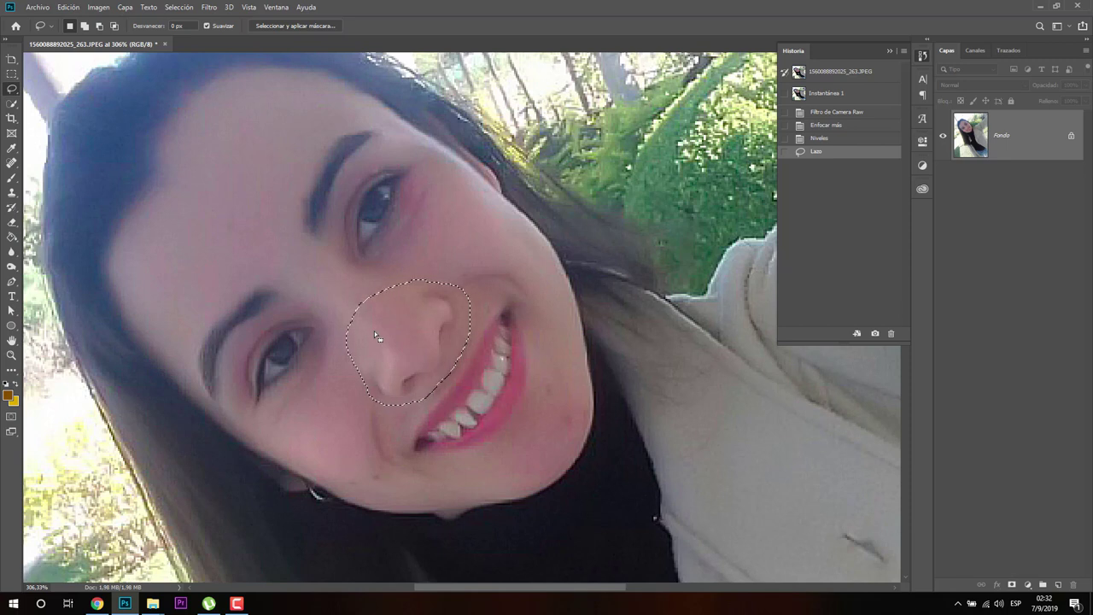
- Copy the nose selection to new layer Capa 1 and toggle Fondo's visibility to check it
{"action": "key", "text": "ctrl+j"}
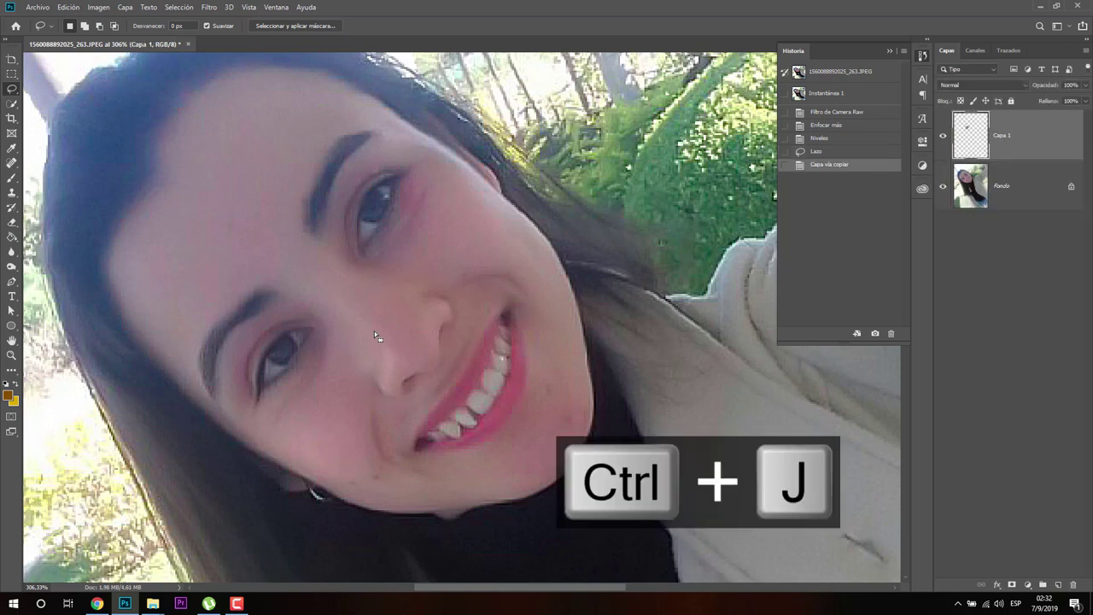
{"action": "left_click", "coordinate": [942, 186]}
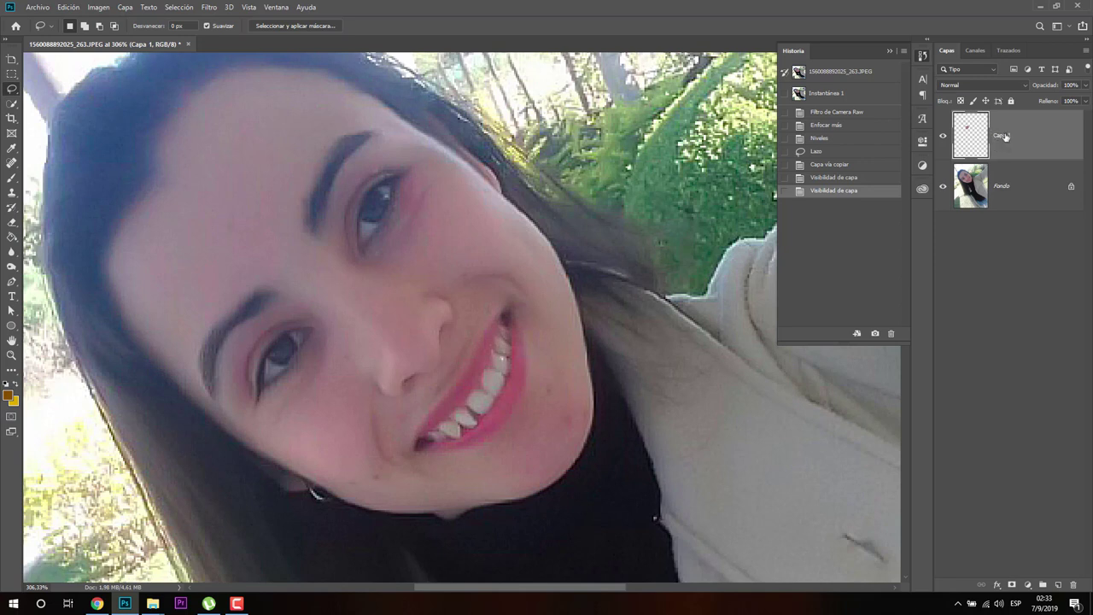
{"action": "left_click", "coordinate": [1023, 193]}
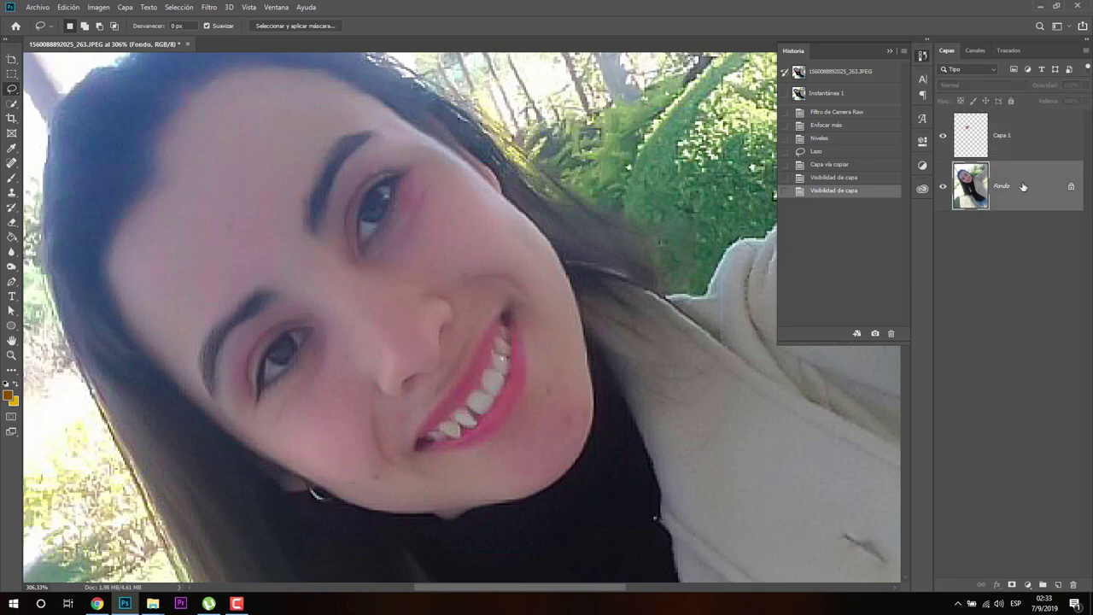
{"action": "left_click", "coordinate": [1022, 145]}
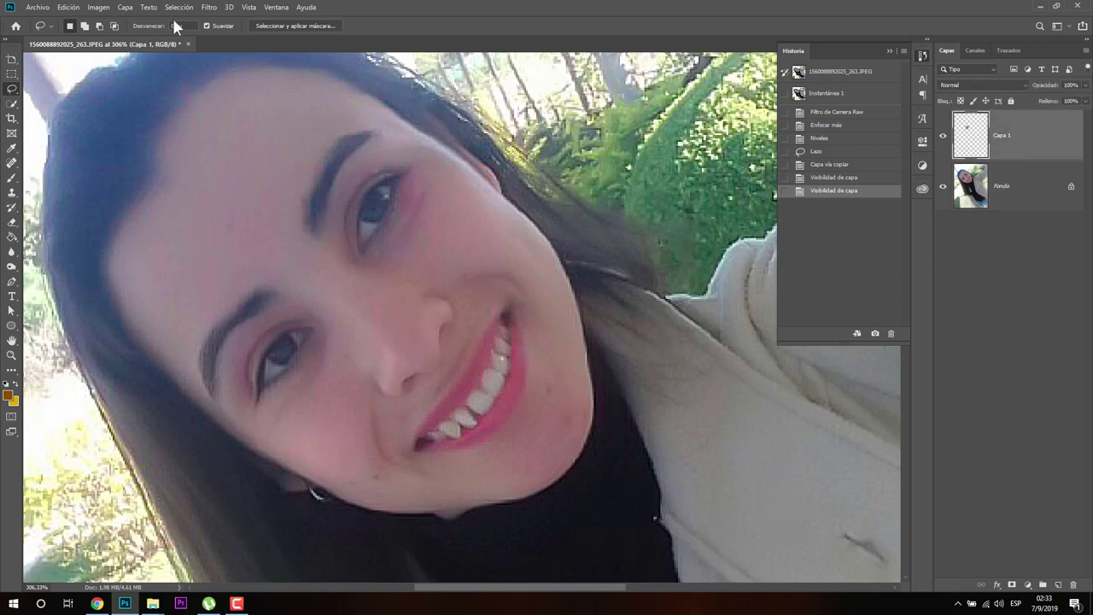
{"action": "left_click", "coordinate": [69, 8]}
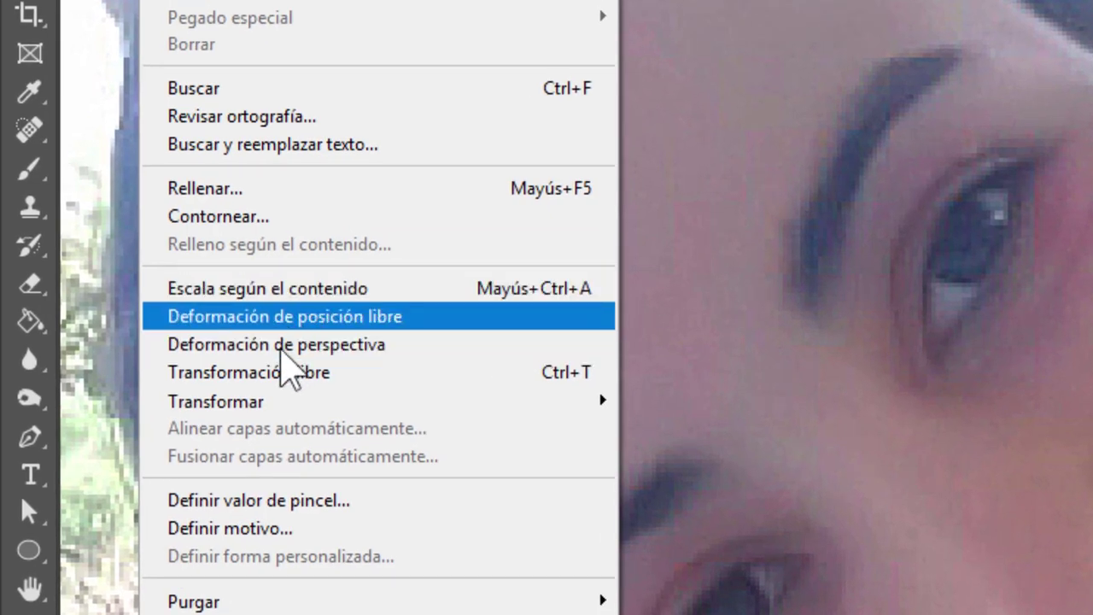
- Start Deformación de posición libre (Puppet Warp) on the Capa 1 nose layer
{"action": "key", "text": "Up"}
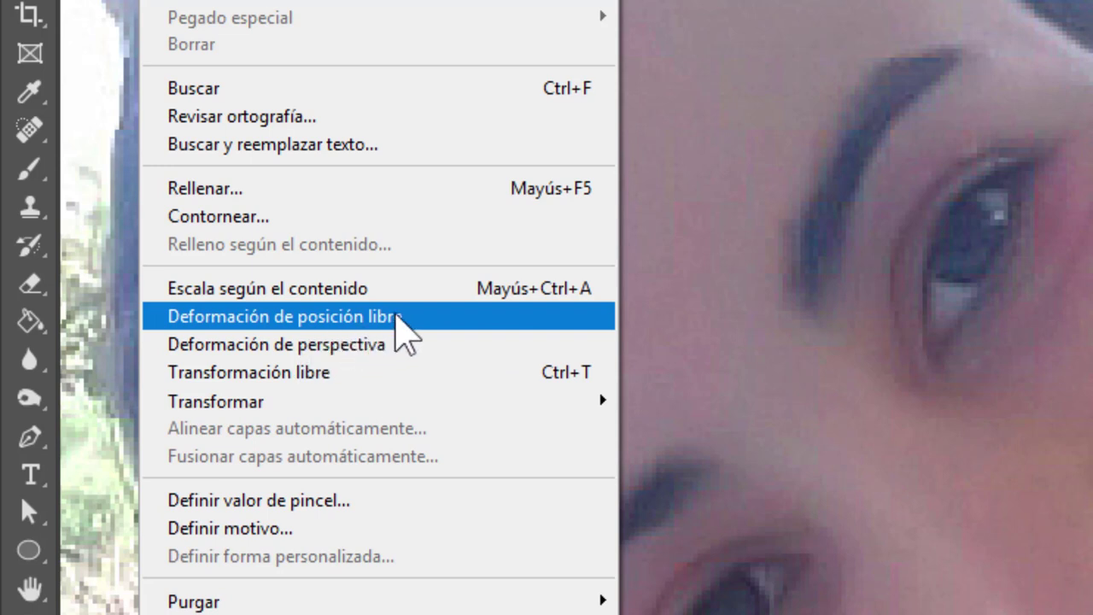
{"action": "left_click", "coordinate": [396, 314]}
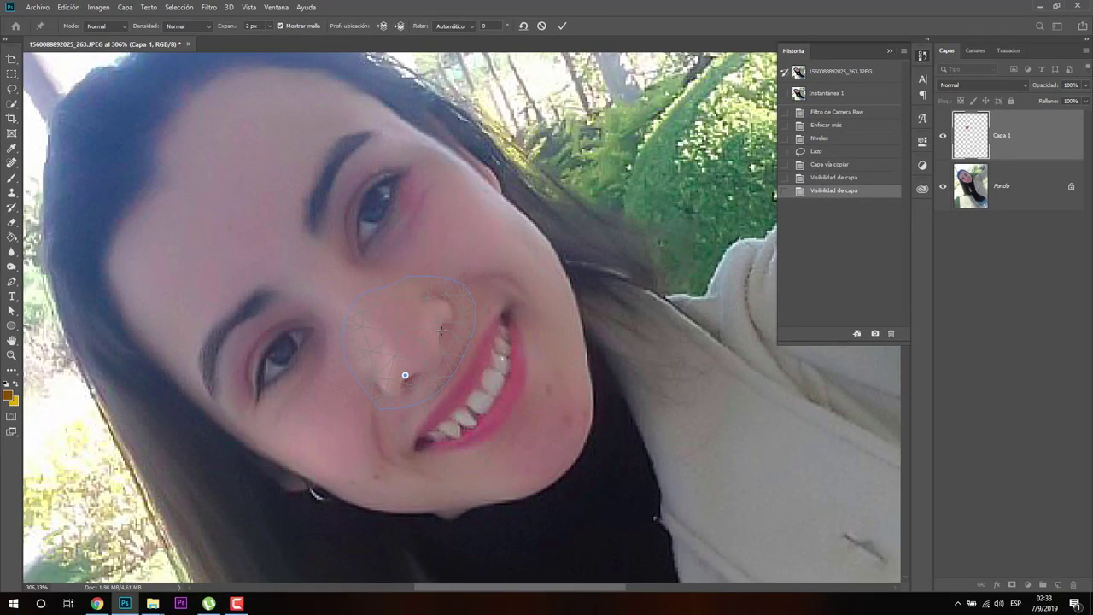
- Place five Puppet Warp pins around the nose mesh
{"action": "left_click", "coordinate": [438, 327]}
{"action": "left_click", "coordinate": [433, 359]}
{"action": "left_click", "coordinate": [381, 390]}
{"action": "left_click", "coordinate": [443, 301]}
{"action": "left_click", "coordinate": [379, 318]}
- Drag the upper nose pin outward and add two more pins on the nose's right side
{"action": "mouse_move", "coordinate": [443, 301]}
{"action": "left_mouse_down"}
{"action": "mouse_move", "coordinate": [433, 318]}
{"action": "mouse_move", "coordinate": [487, 228]}
{"action": "mouse_move", "coordinate": [475, 261]}
{"action": "left_mouse_up"}
{"action": "left_click", "coordinate": [460, 301]}
{"action": "left_click", "coordinate": [466, 275]}
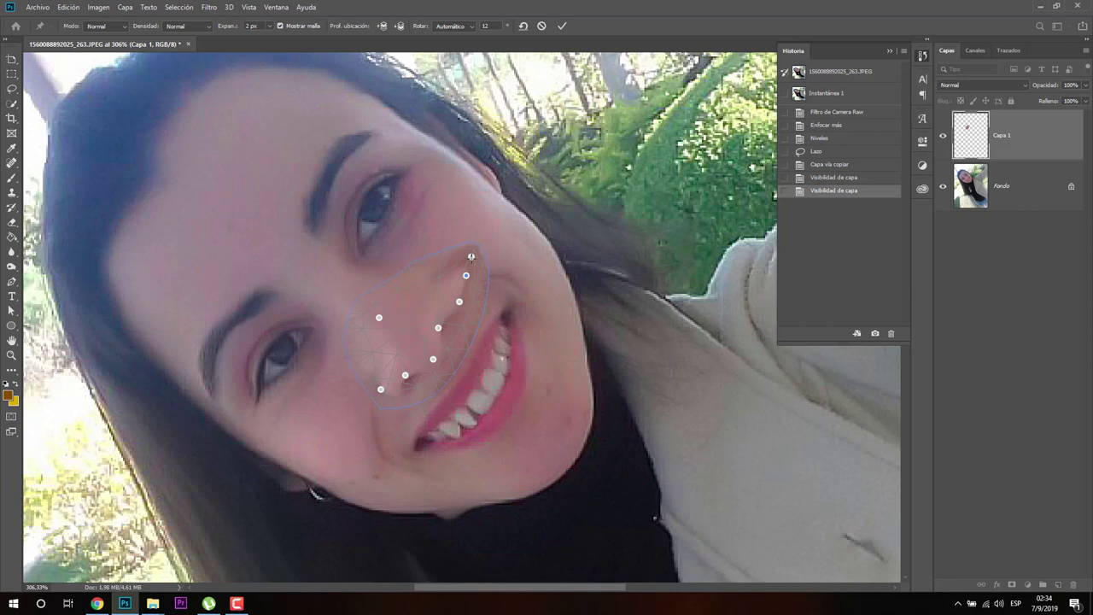
- Undo the last pin and remove the top pin with Eliminar ubicación
{"action": "key", "text": "ctrl+z"}
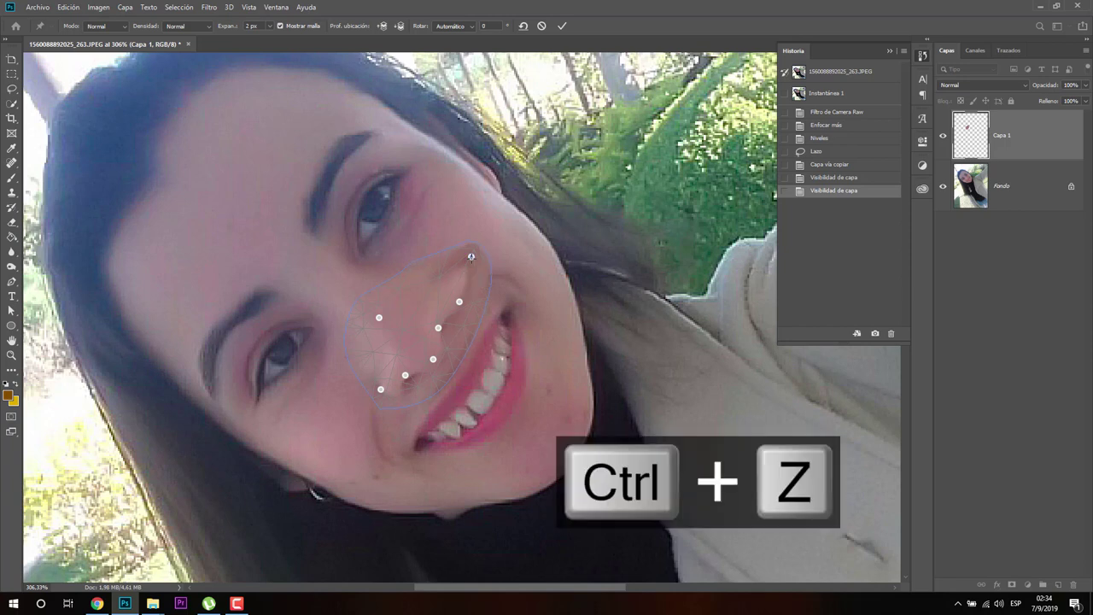
{"action": "right_click", "coordinate": [471, 256]}
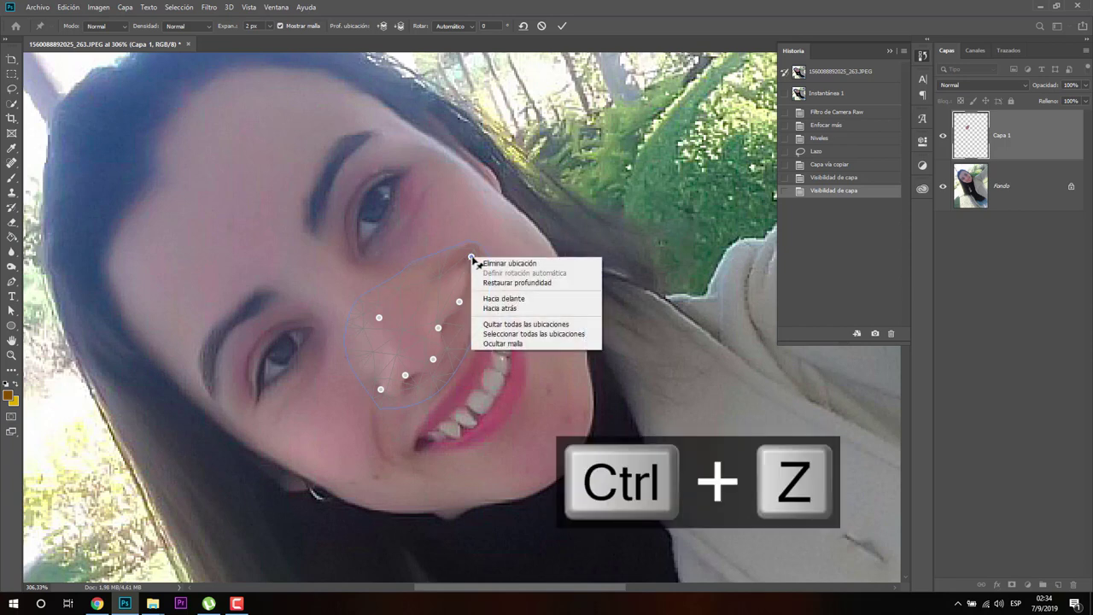
{"action": "left_click", "coordinate": [484, 265]}
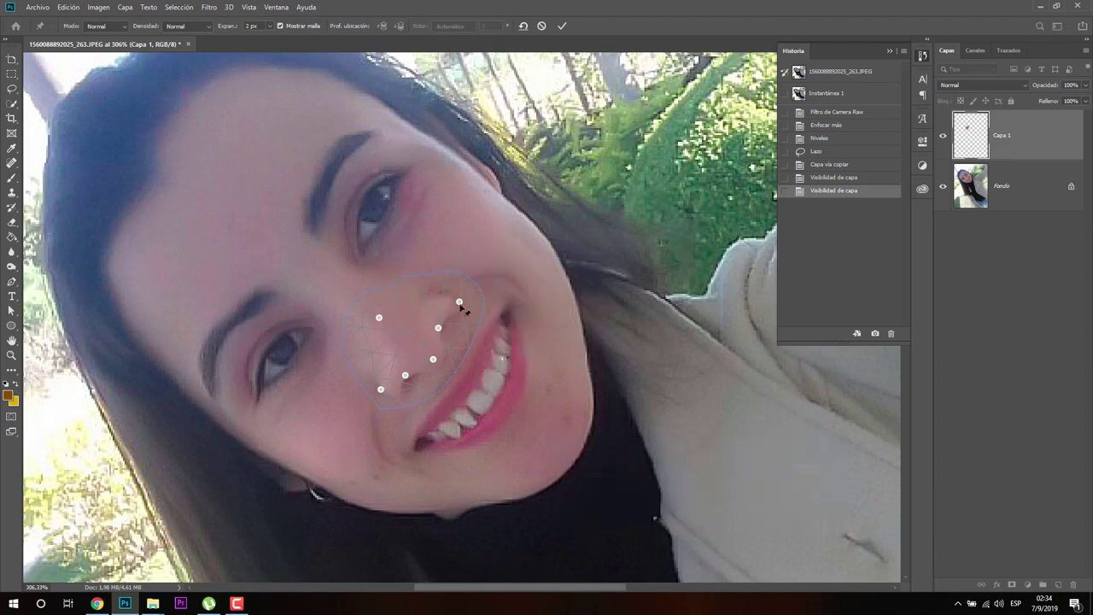
- Drag the five remaining pins slightly to slim and nudge the nose
{"action": "left_click_drag", "start_coordinate": [459, 303], "coordinate": [453, 321]}
{"action": "left_click_drag", "start_coordinate": [381, 389], "coordinate": [408, 371]}
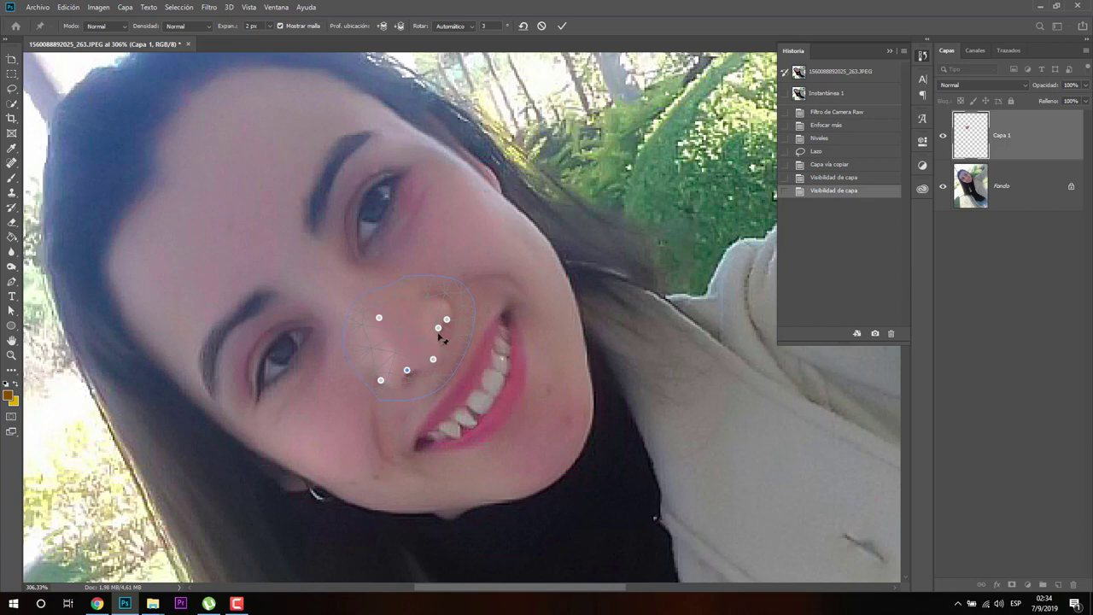
{"action": "left_click_drag", "start_coordinate": [441, 332], "coordinate": [441, 340]}
{"action": "left_click_drag", "start_coordinate": [381, 320], "coordinate": [385, 330]}
{"action": "left_click_drag", "start_coordinate": [382, 381], "coordinate": [382, 376]}
- Commit the puppet warp, toggle Capa 1 to compare noses, and select Fondo
{"action": "left_click", "coordinate": [561, 26]}
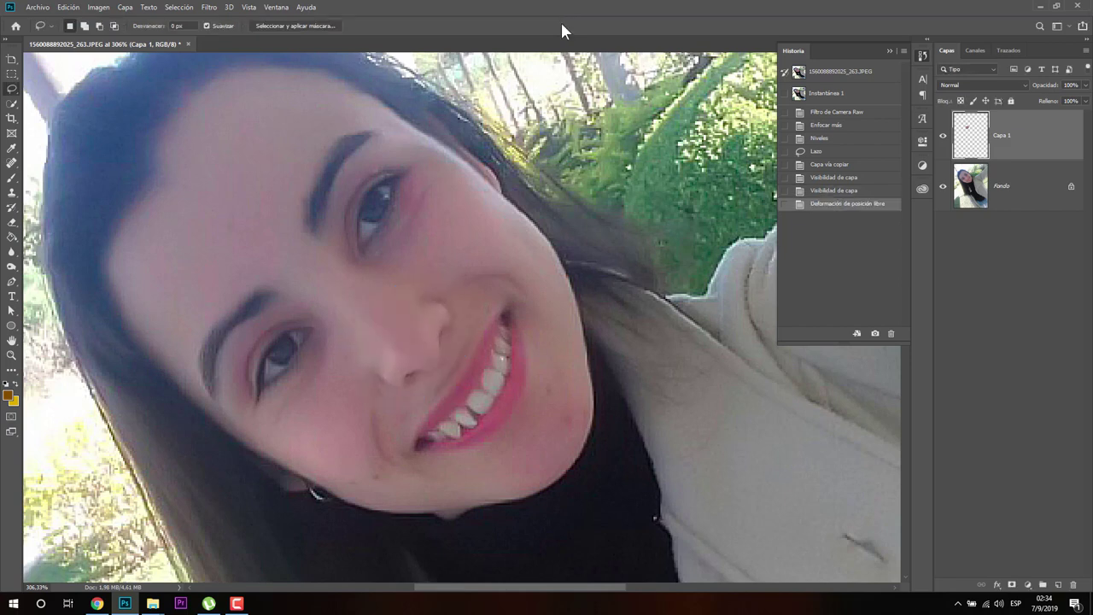
{"action": "left_click", "coordinate": [942, 136]}
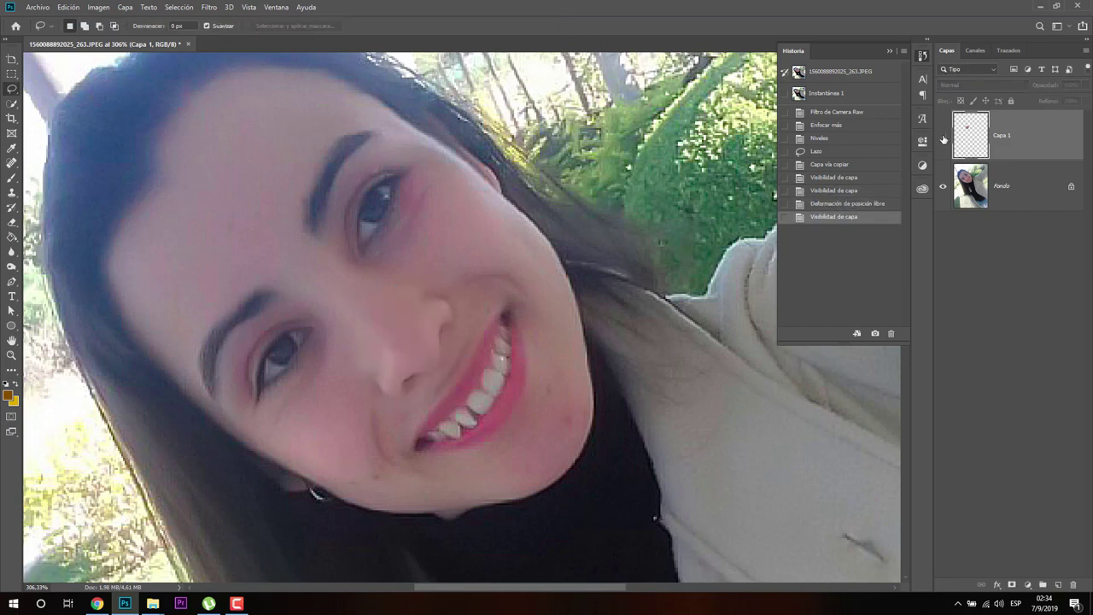
{"action": "left_click", "coordinate": [942, 137]}
{"action": "left_click", "coordinate": [942, 137]}
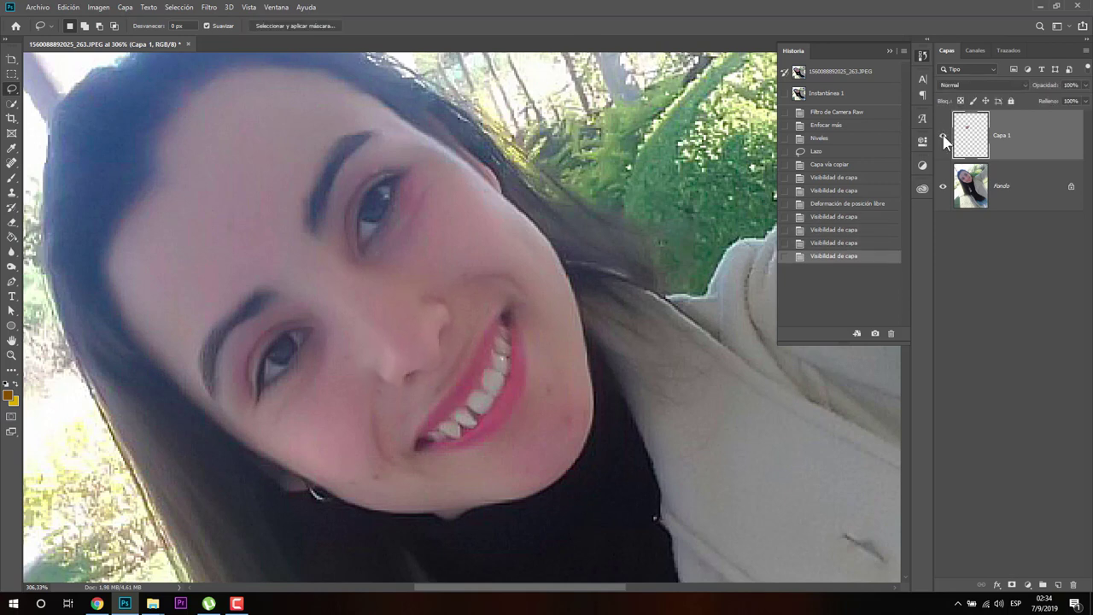
{"action": "left_click", "coordinate": [995, 184]}
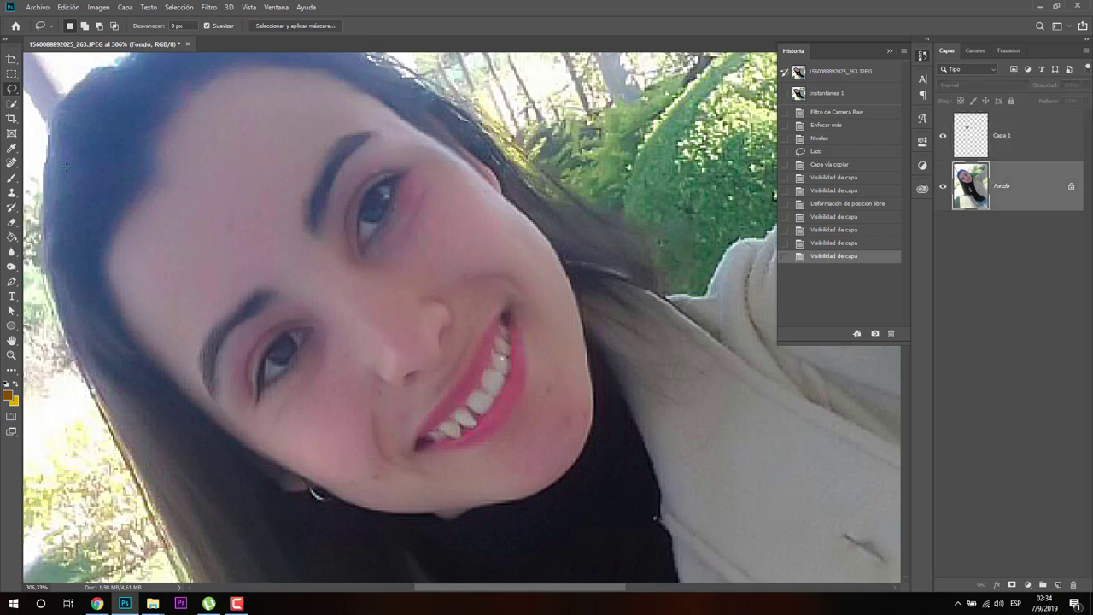
- Spot-heal two blemishes below the nose on Fondo, then reselect Capa 1
{"action": "left_click", "coordinate": [12, 163]}
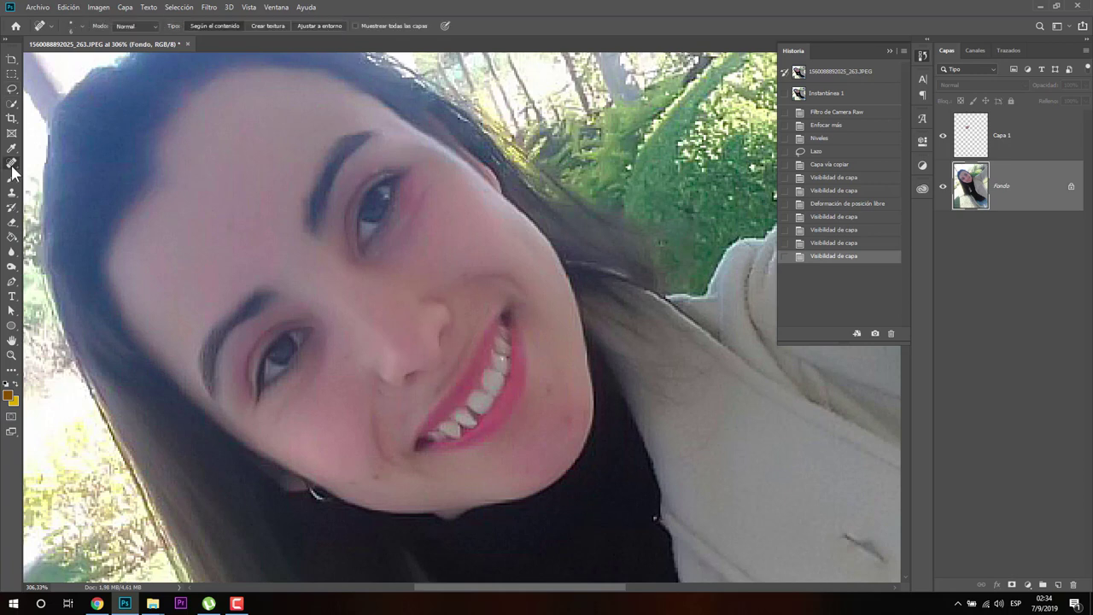
{"action": "right_click", "coordinate": [13, 166]}
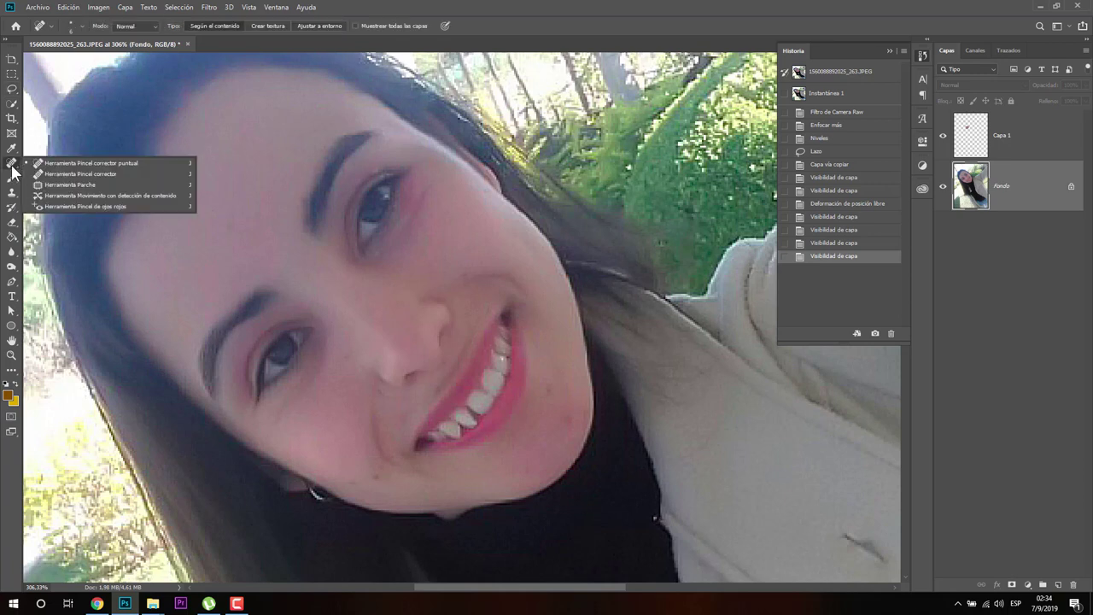
{"action": "left_click", "coordinate": [145, 163]}
{"action": "left_click", "coordinate": [376, 393]}
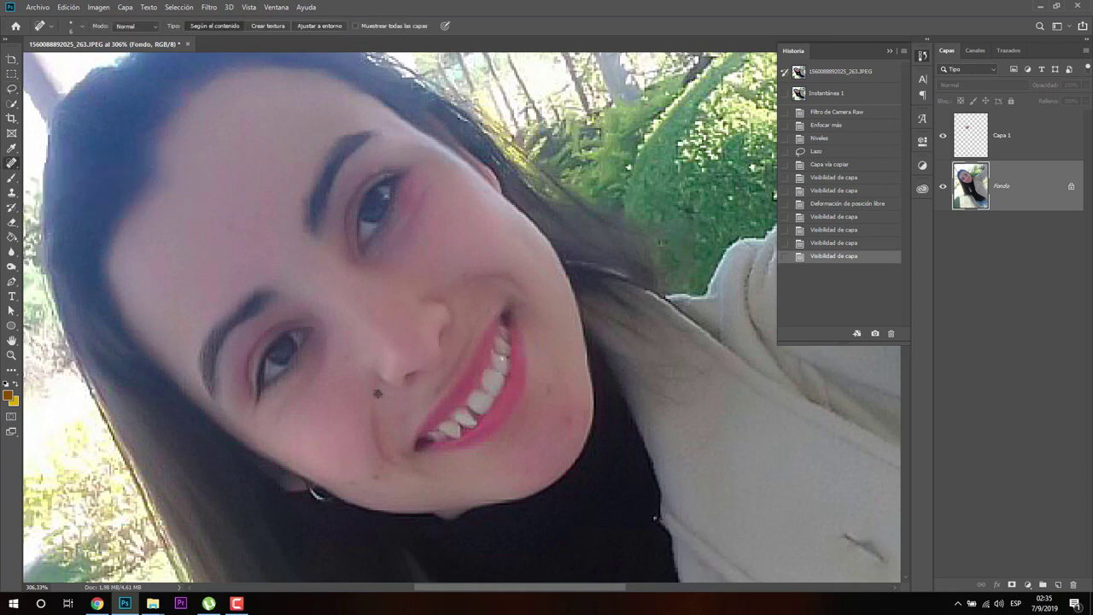
{"action": "left_click", "coordinate": [376, 391]}
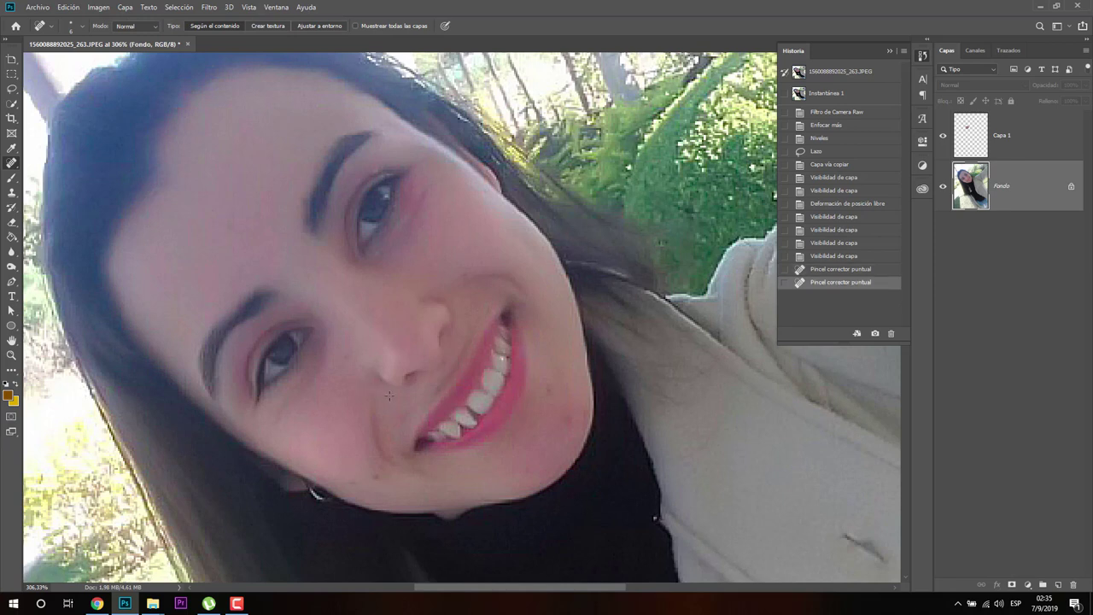
{"action": "left_click", "coordinate": [977, 139]}
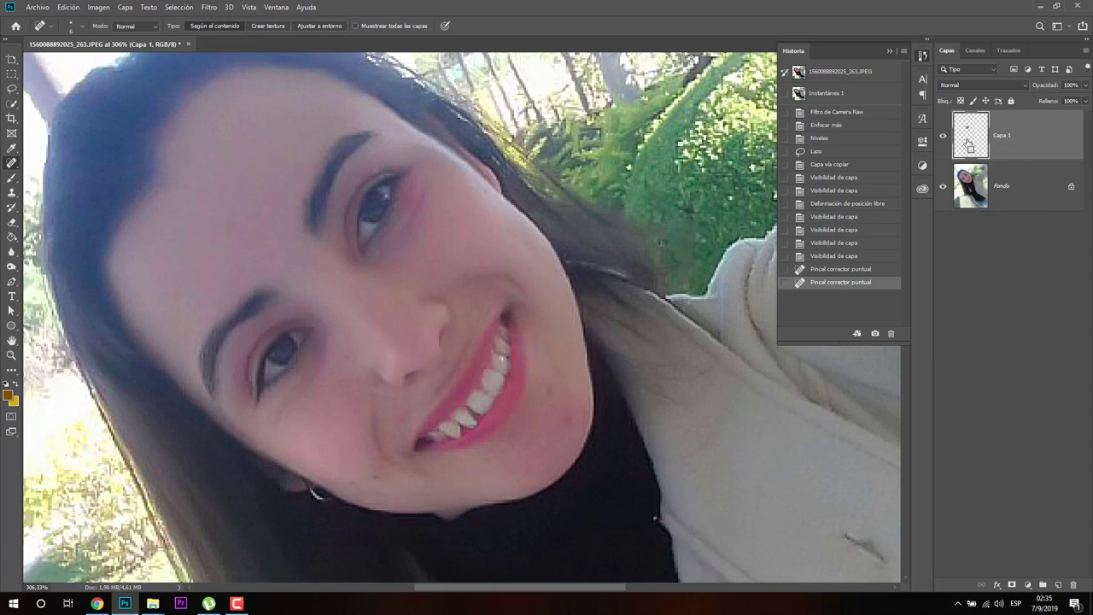
- Load Capa 1's outline as a selection, feather it 15 pixels, and copy it to Capa 2
{"action": "left_click", "coordinate": [969, 144], "text": "ctrl"}
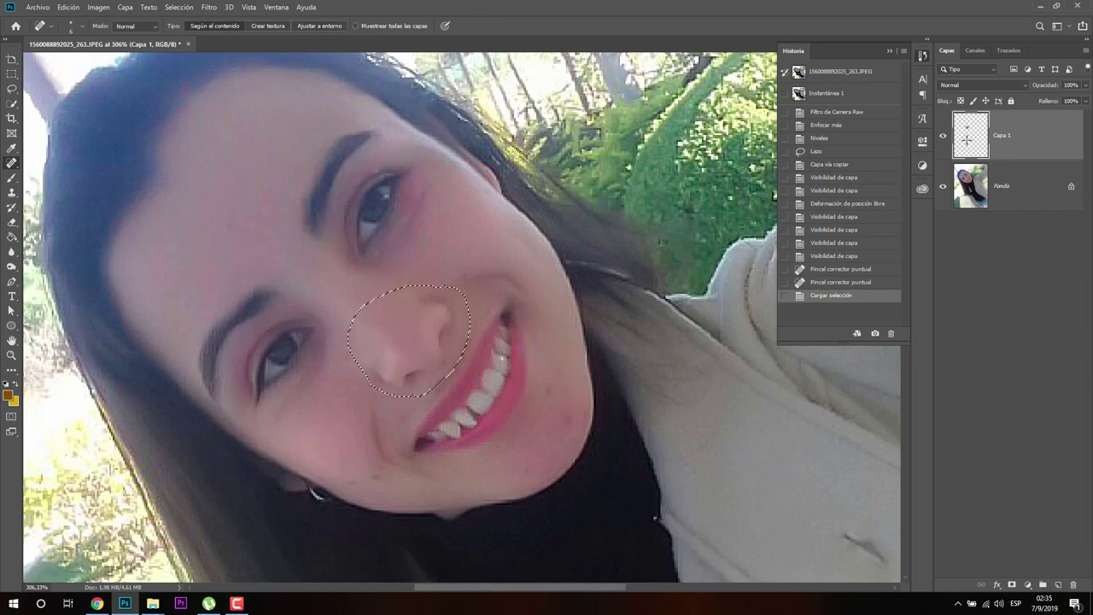
{"action": "left_click", "coordinate": [189, 10]}
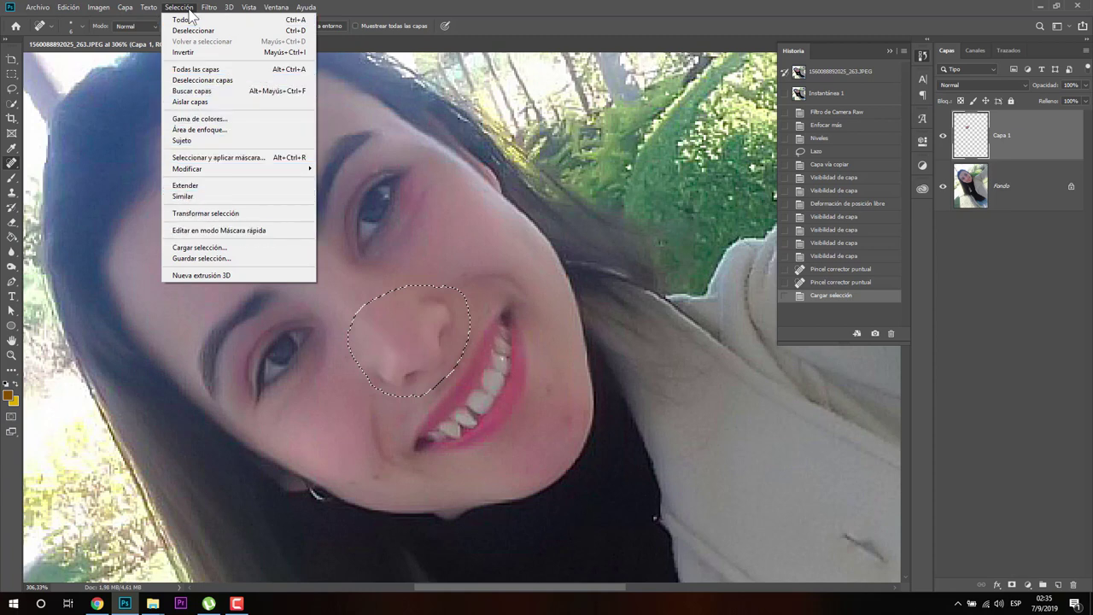
{"action": "mouse_move", "coordinate": [222, 169]}
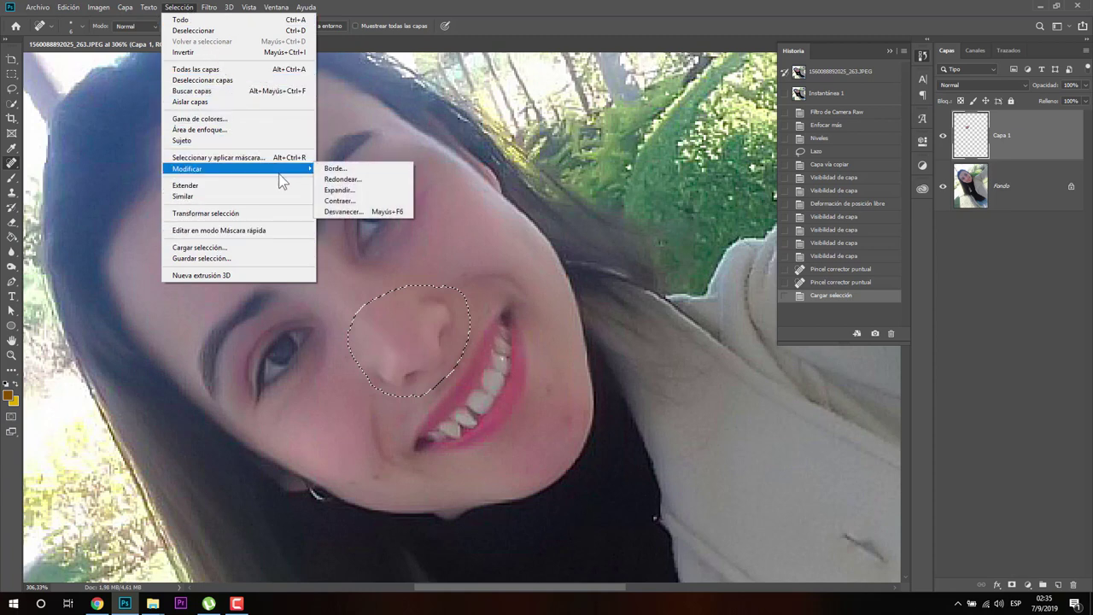
{"action": "left_click", "coordinate": [343, 211]}
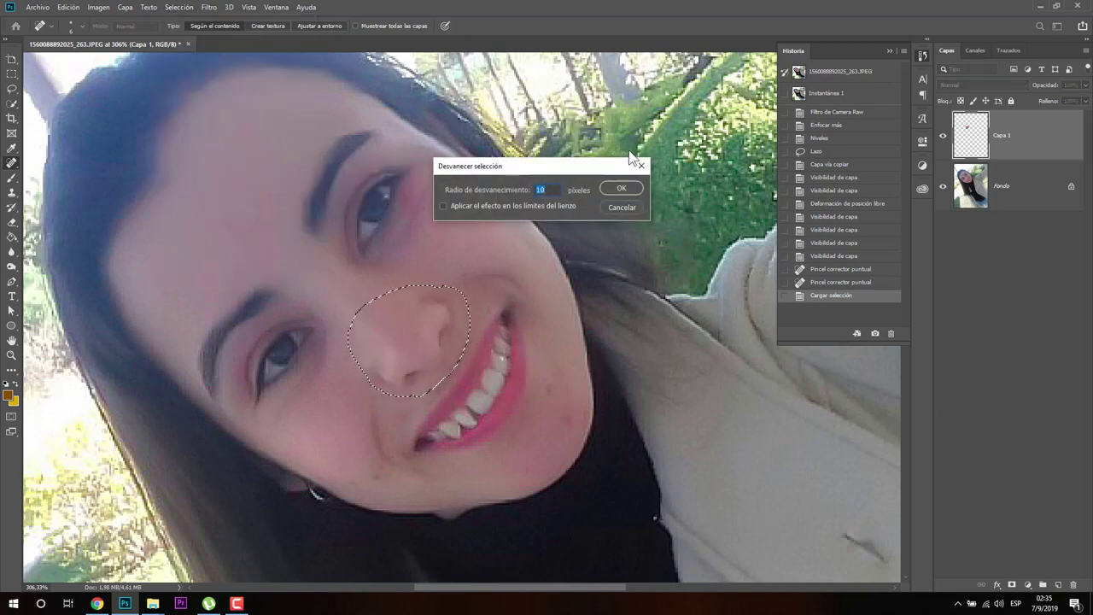
{"action": "type", "text": "15"}
{"action": "left_click", "coordinate": [620, 188]}
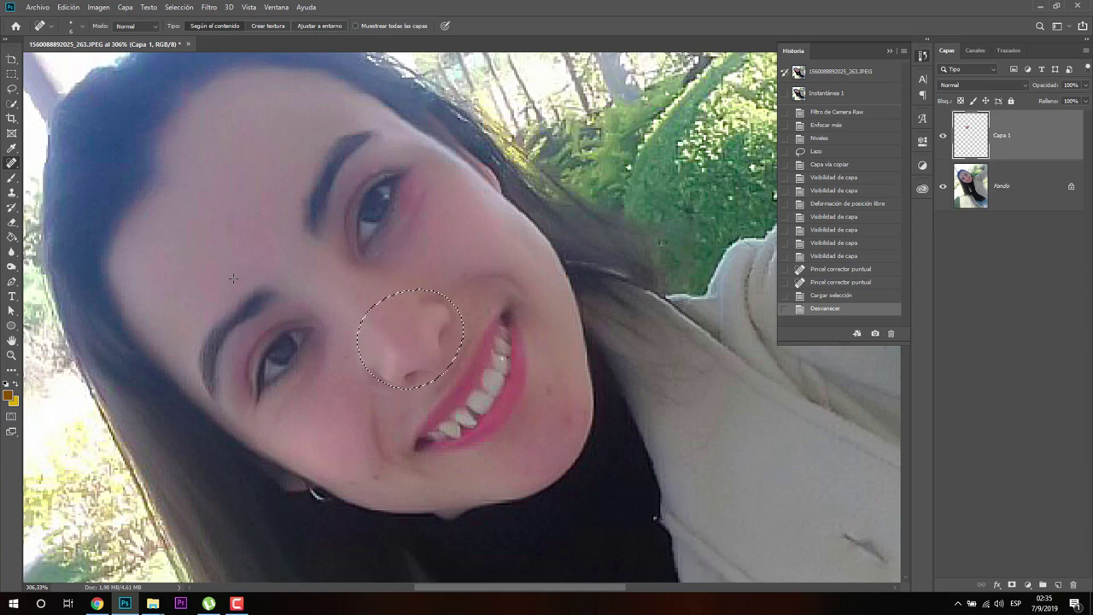
{"action": "key", "text": "ctrl+j"}
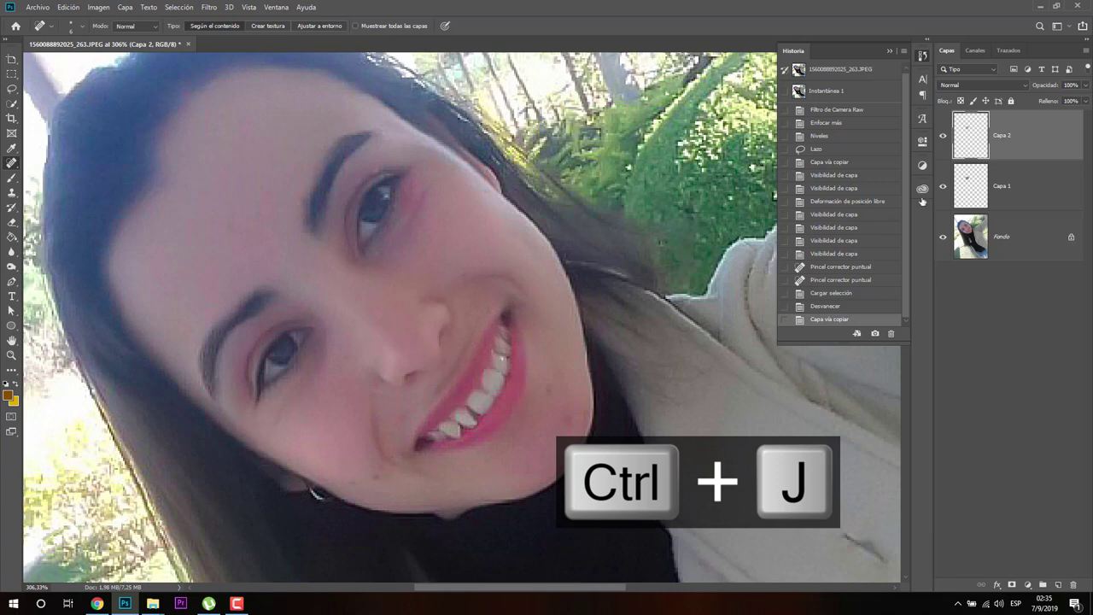
- Delete the old Capa 1 layer and make Capa 2 active
{"action": "left_click", "coordinate": [1013, 193]}
{"action": "left_click", "coordinate": [1073, 585]}
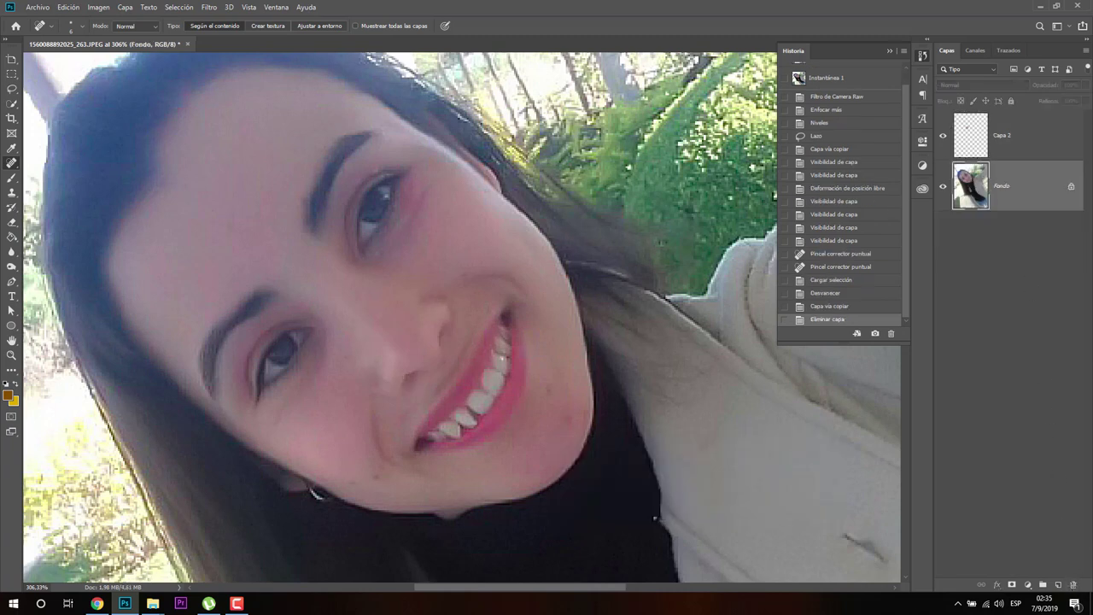
{"action": "left_click", "coordinate": [1005, 135]}
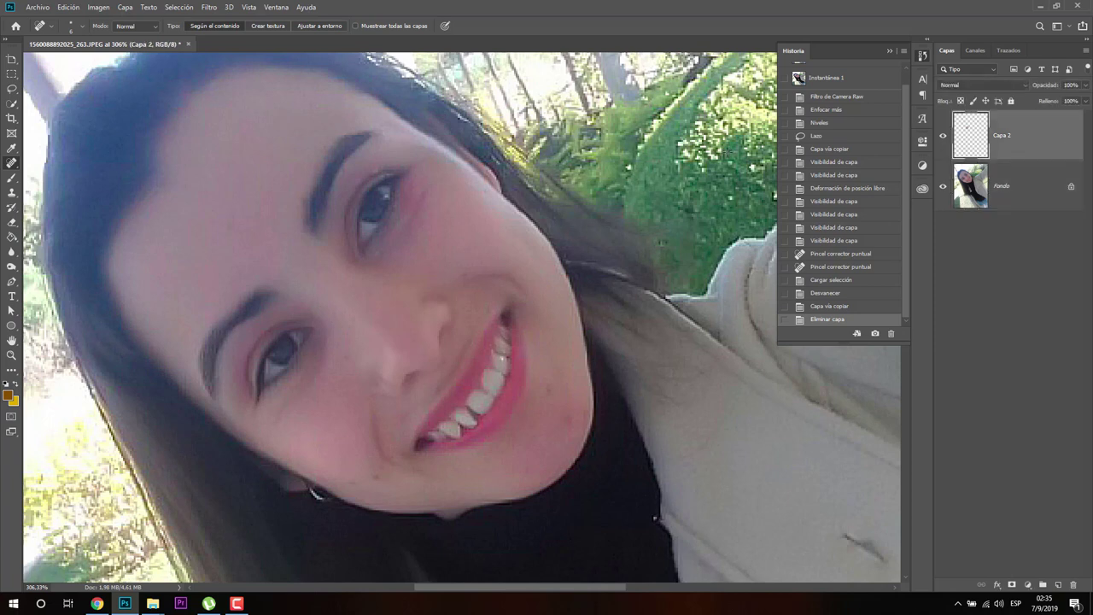
- Nudge Capa 2 a pixel or two with Free Transform and commit
{"action": "key", "text": "ctrl+t"}
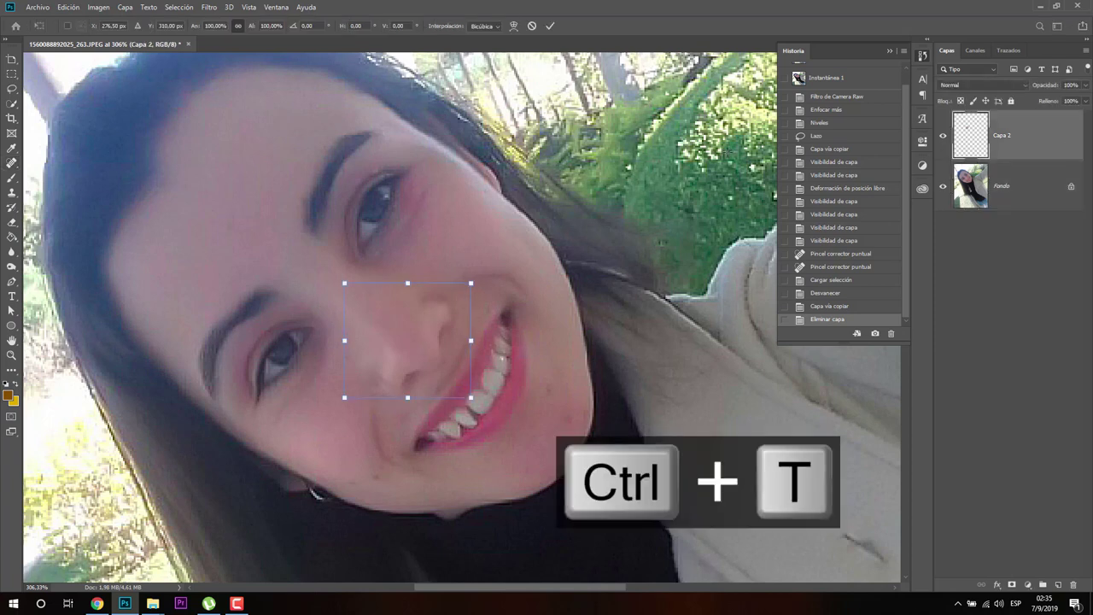
{"action": "key", "text": "Left"}
{"action": "key", "text": "Left"}
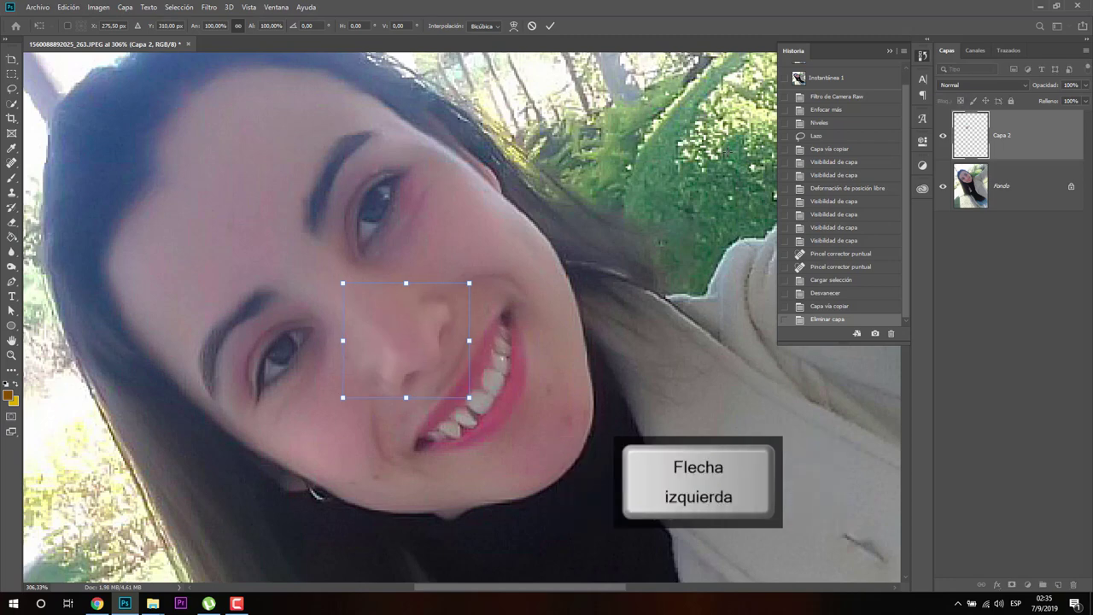
{"action": "key", "text": "Down"}
{"action": "key", "text": "Down"}
{"action": "key", "text": "Right"}
{"action": "key", "text": "Up"}
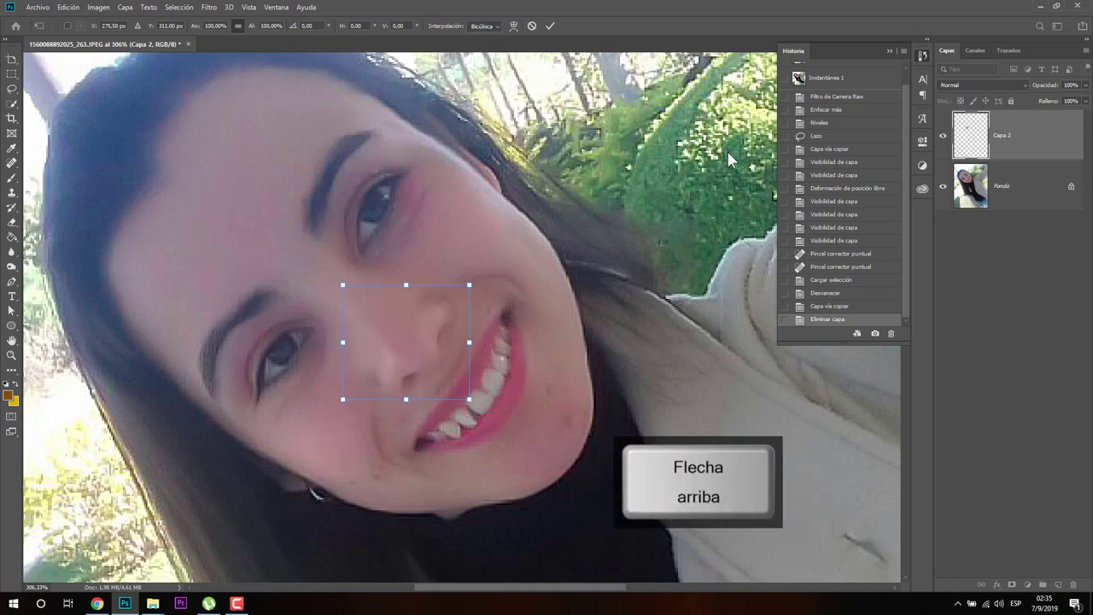
{"action": "key", "text": "Right"}
{"action": "key", "text": "Return"}
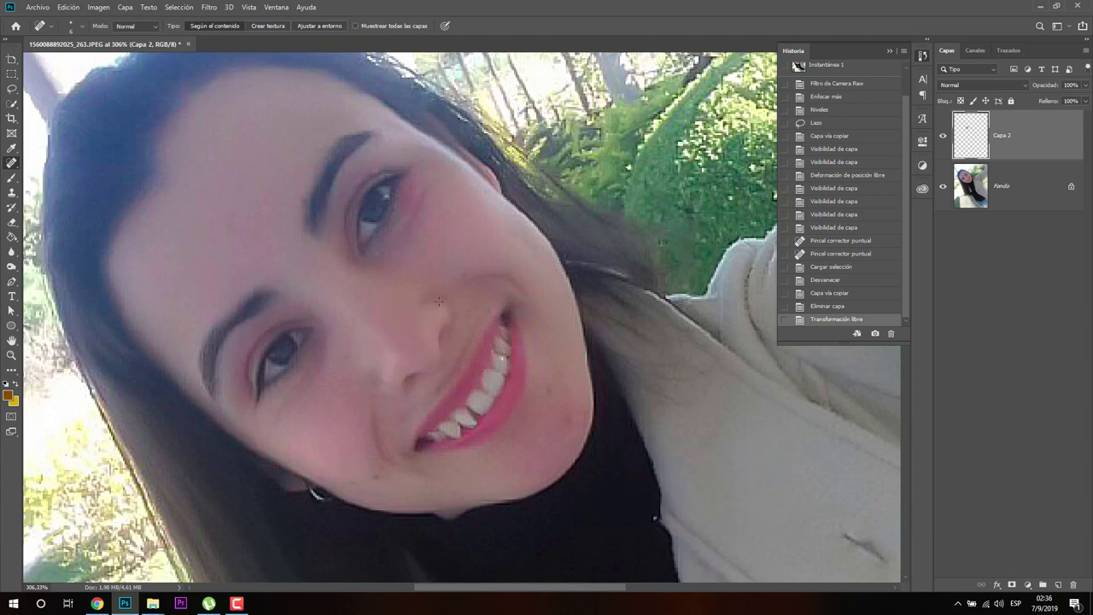
- On the Fondo layer, heal the blemishes beside the nose with a 28 px Spot Healing Brush
{"action": "left_click", "coordinate": [1011, 190]}
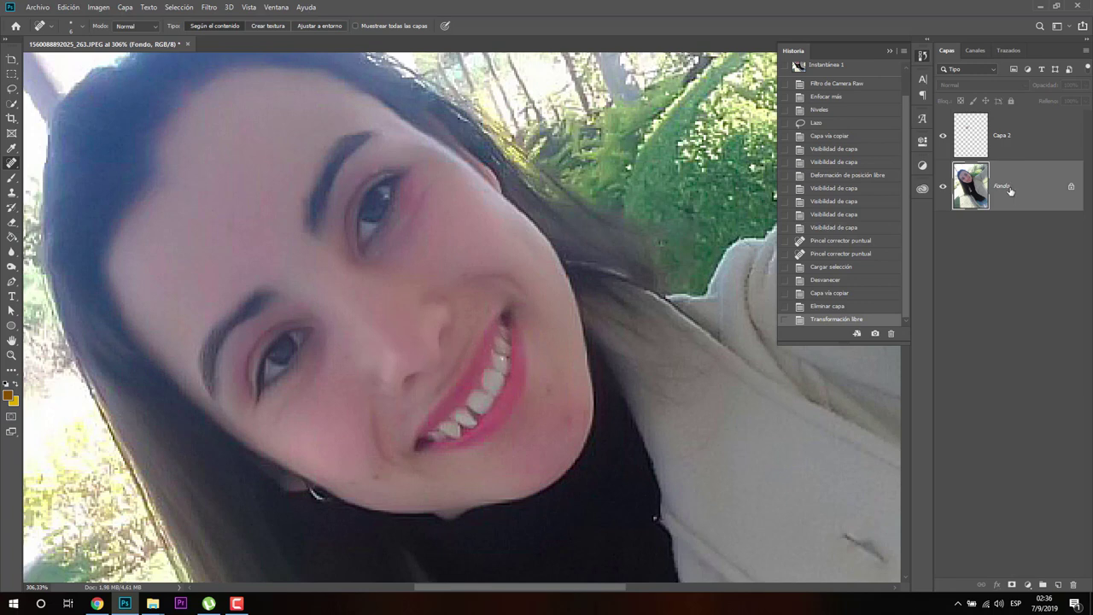
{"action": "left_click", "coordinate": [431, 301]}
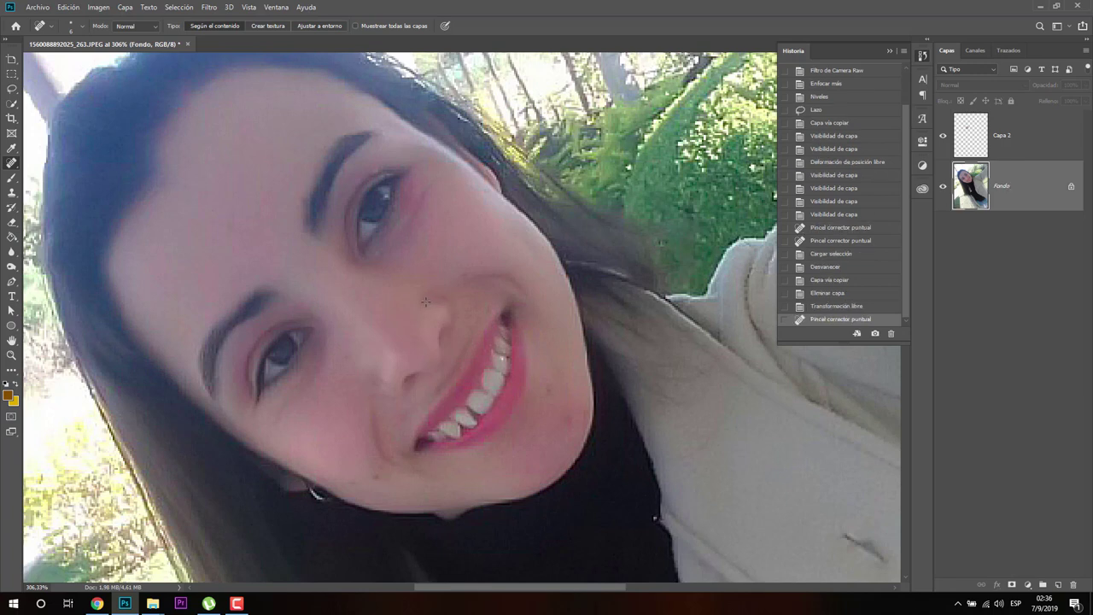
{"action": "right_click", "coordinate": [424, 301]}
{"action": "type", "text": "28"}
{"action": "key", "text": "Return"}
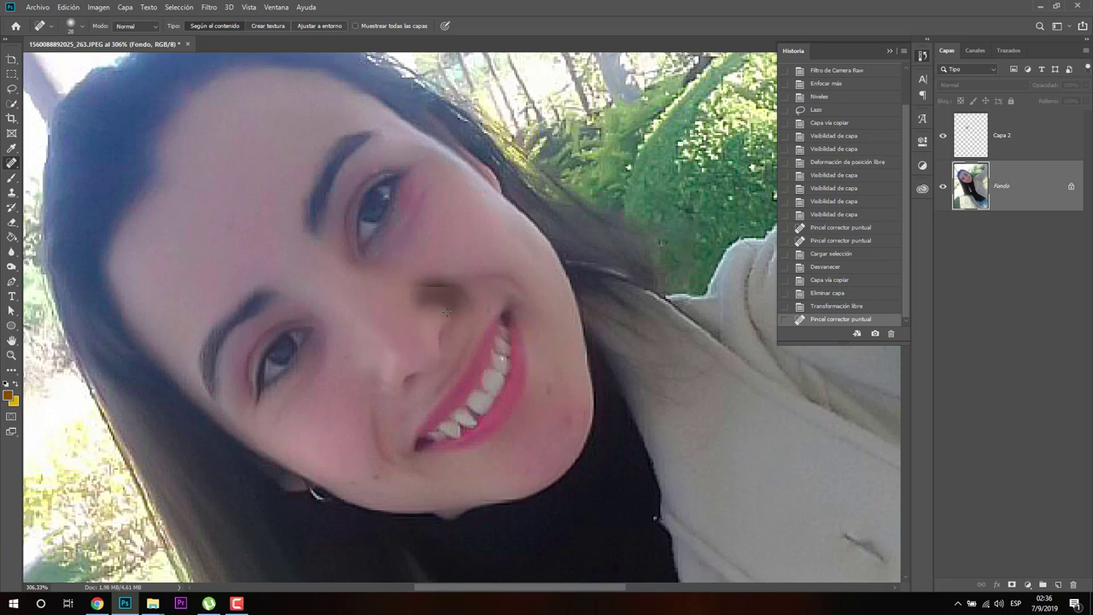
{"action": "left_click", "coordinate": [444, 303]}
{"action": "left_click", "coordinate": [436, 296]}
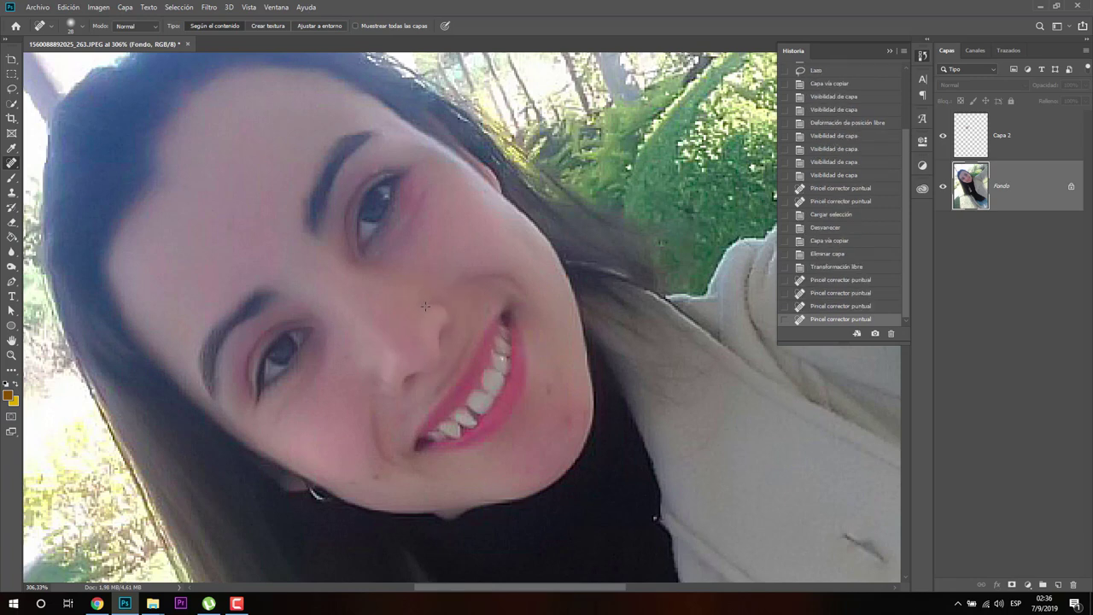
{"action": "left_click", "coordinate": [424, 306]}
- Heal the cheek and nose spots in texture mode at 12 px, undoing and redoing strokes via History
{"action": "left_click", "coordinate": [275, 24]}
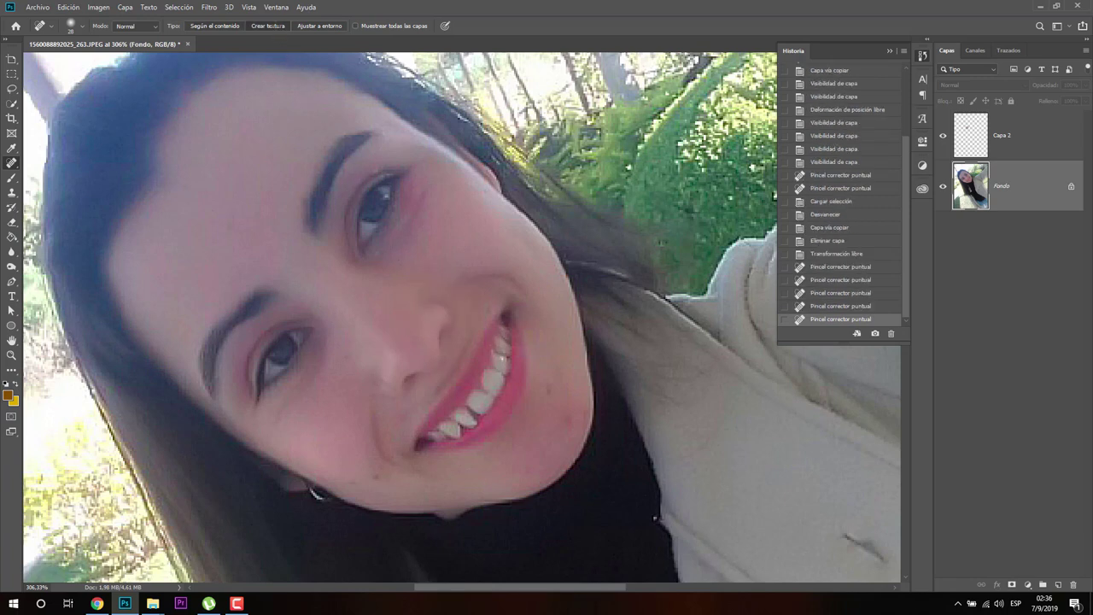
{"action": "left_click", "coordinate": [376, 382]}
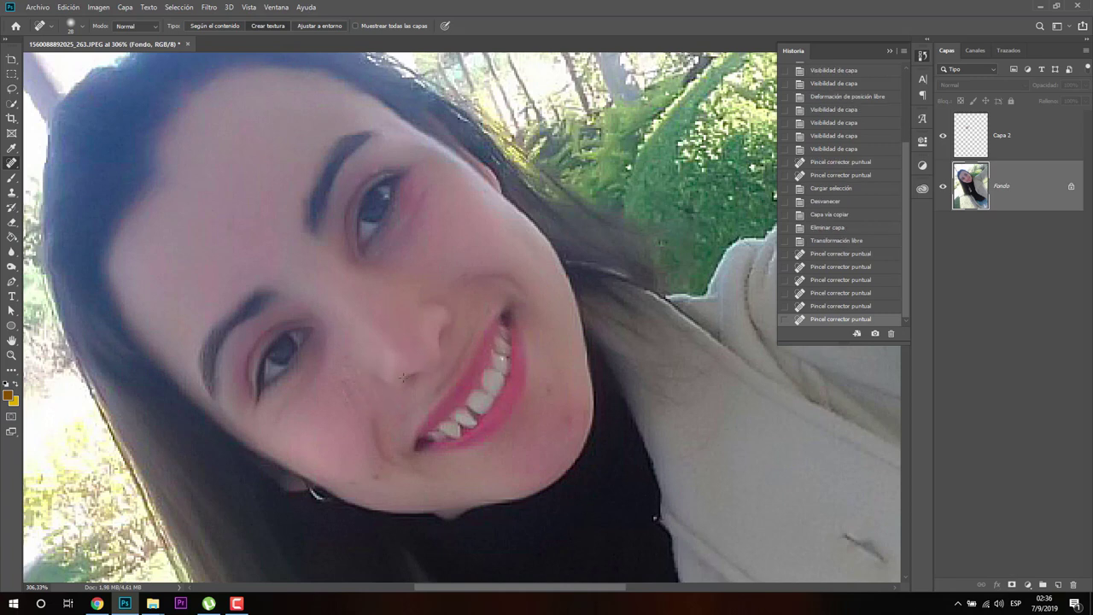
{"action": "left_click", "coordinate": [845, 305]}
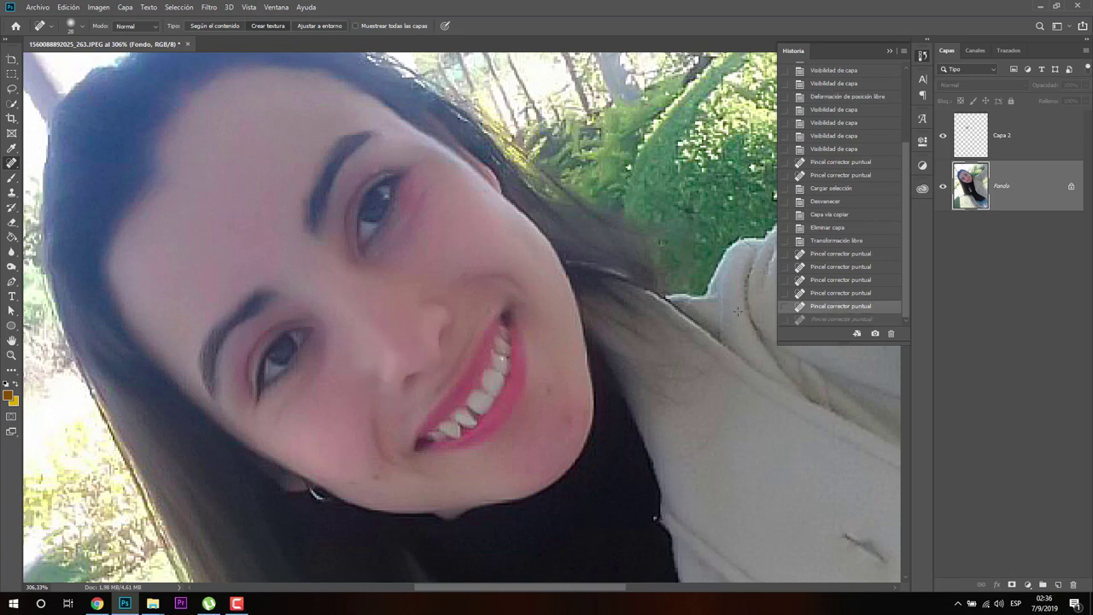
{"action": "right_click", "coordinate": [451, 336]}
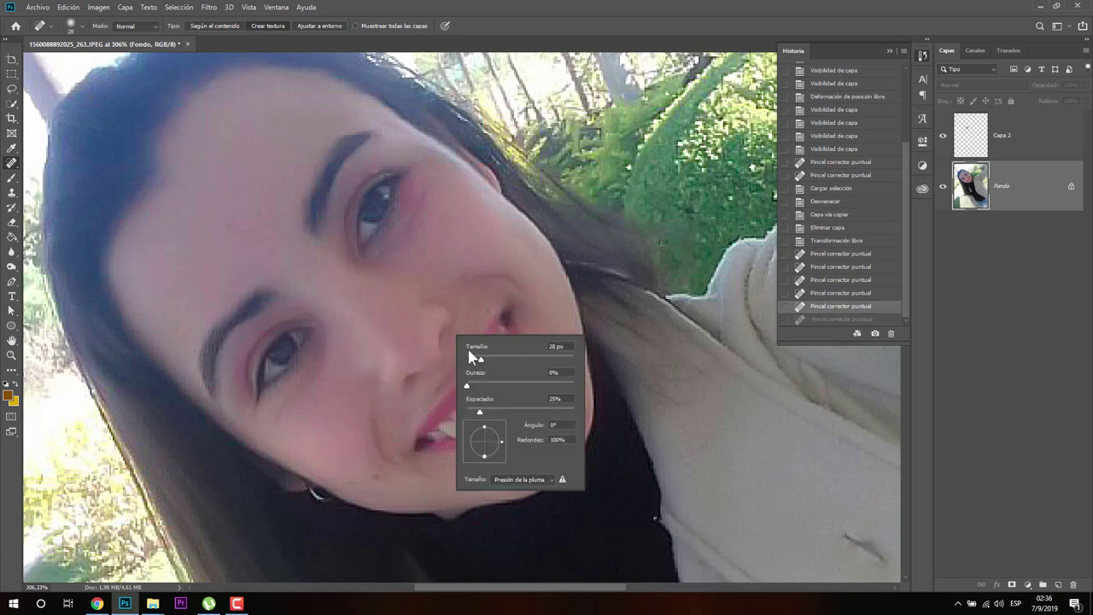
{"action": "left_click", "coordinate": [387, 385]}
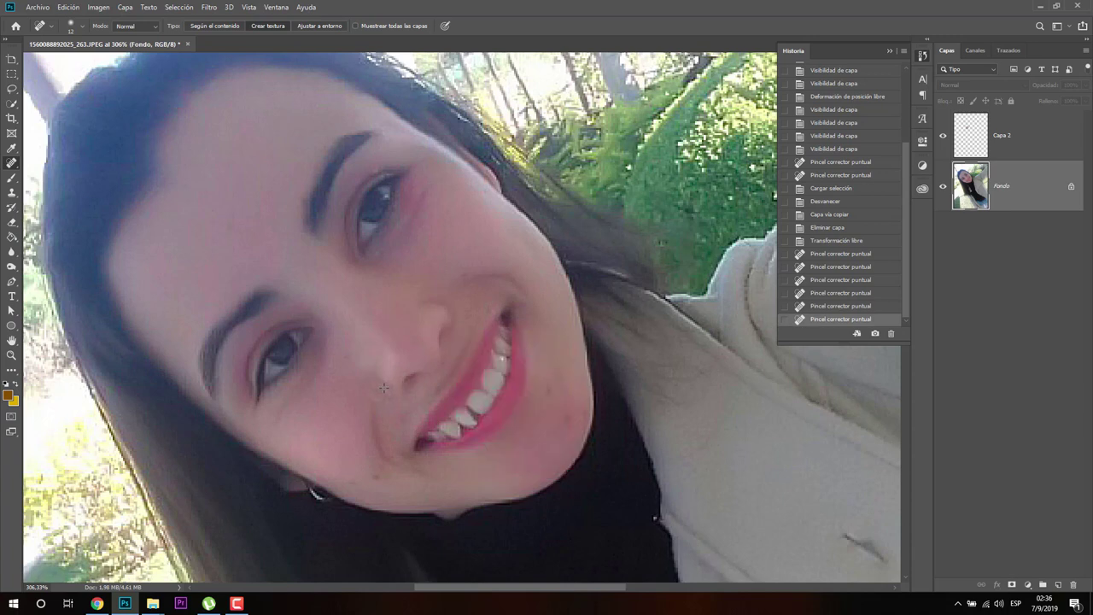
{"action": "left_click", "coordinate": [841, 293]}
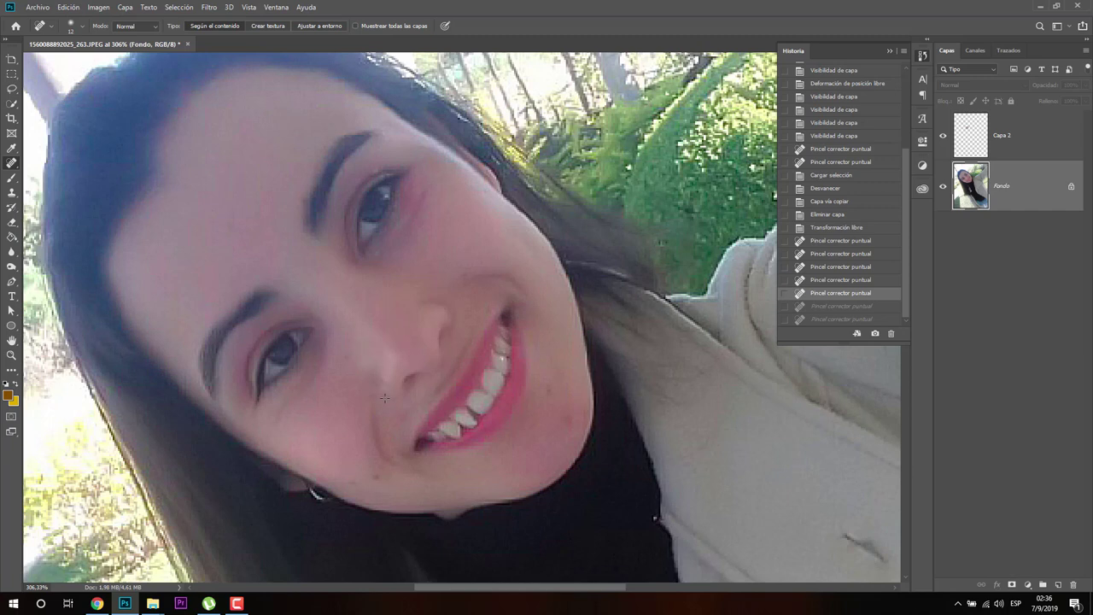
{"action": "key", "text": "ctrl+shift+z"}
{"action": "key", "text": "ctrl+shift+z"}
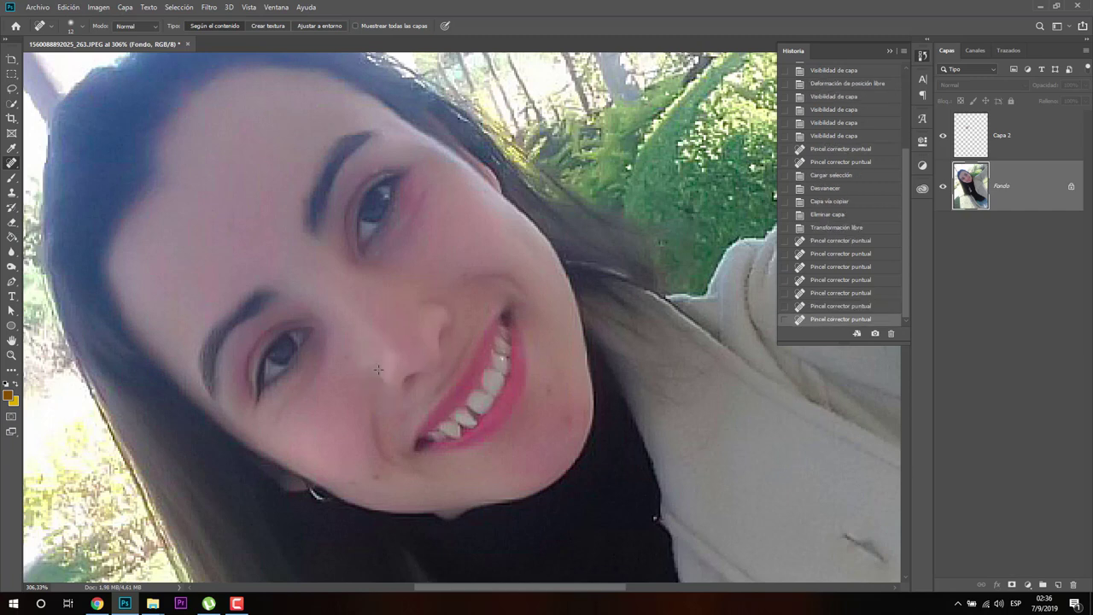
{"action": "left_click", "coordinate": [367, 374]}
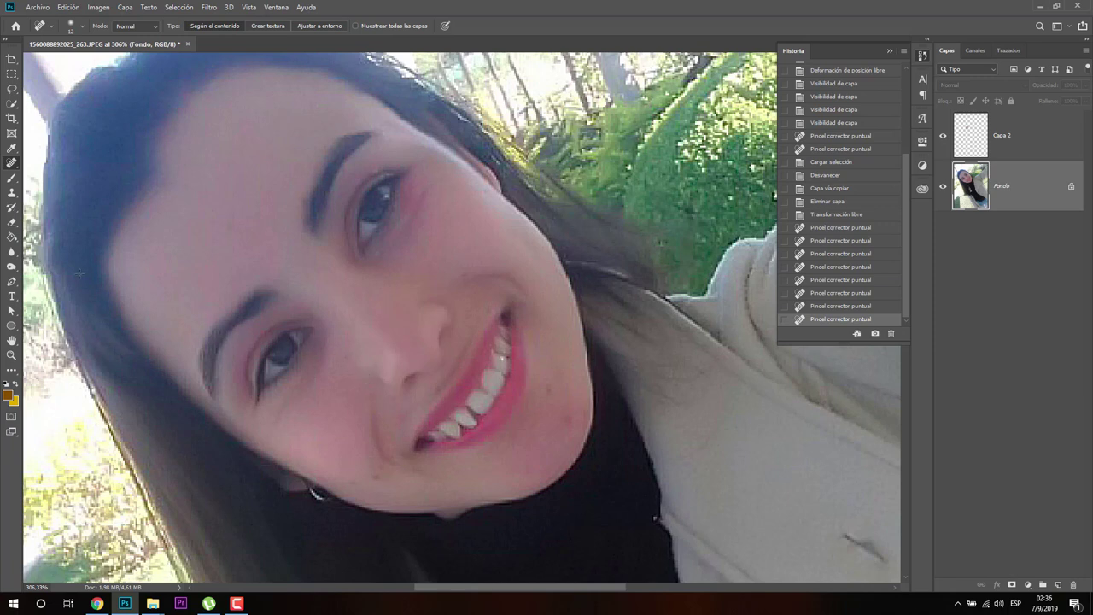
- Soften the cheek skin and the nose edge with the Blur tool at 50% strength
{"action": "left_click", "coordinate": [17, 255]}
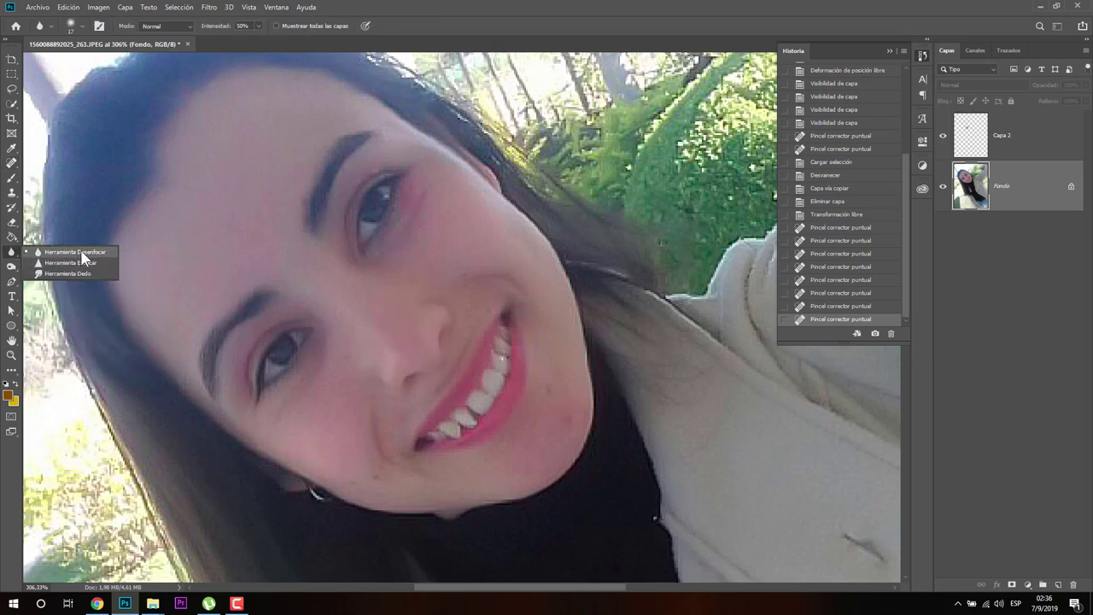
{"action": "left_click", "coordinate": [81, 251]}
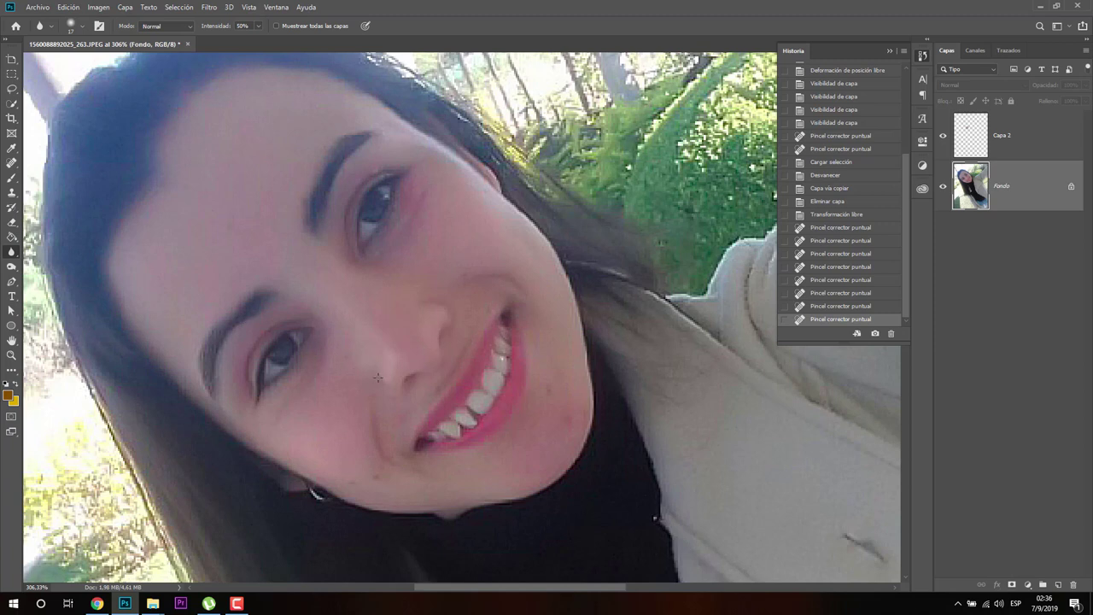
{"action": "left_click_drag", "start_coordinate": [375, 382], "coordinate": [374, 389]}
{"action": "left_click_drag", "start_coordinate": [374, 391], "coordinate": [373, 397]}
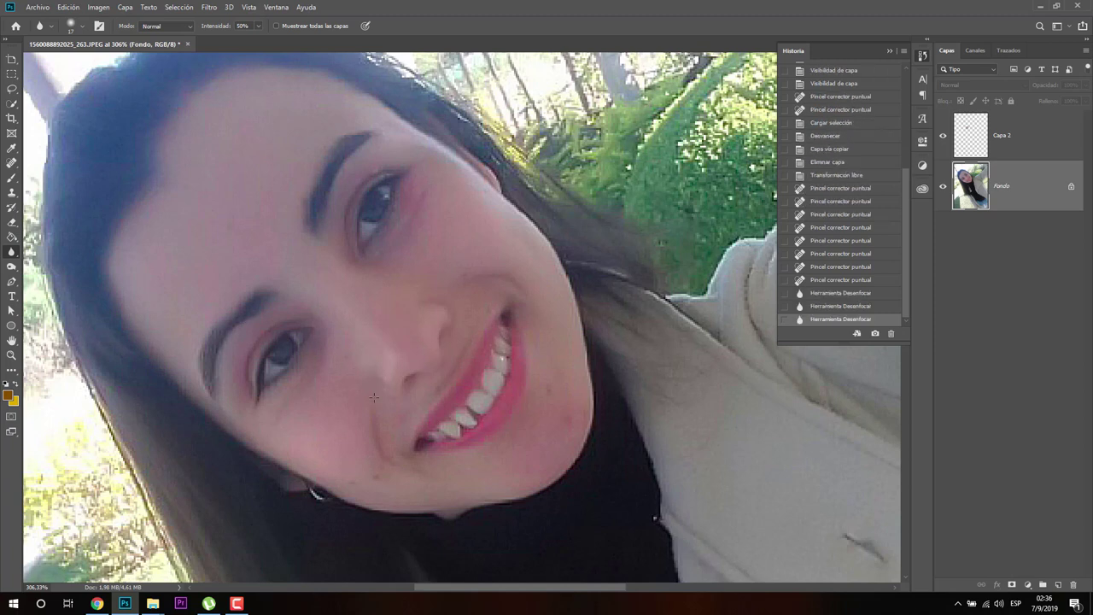
{"action": "mouse_move", "coordinate": [433, 310]}
{"action": "left_mouse_down"}
{"action": "mouse_move", "coordinate": [438, 301]}
{"action": "mouse_move", "coordinate": [419, 291]}
{"action": "left_mouse_up"}
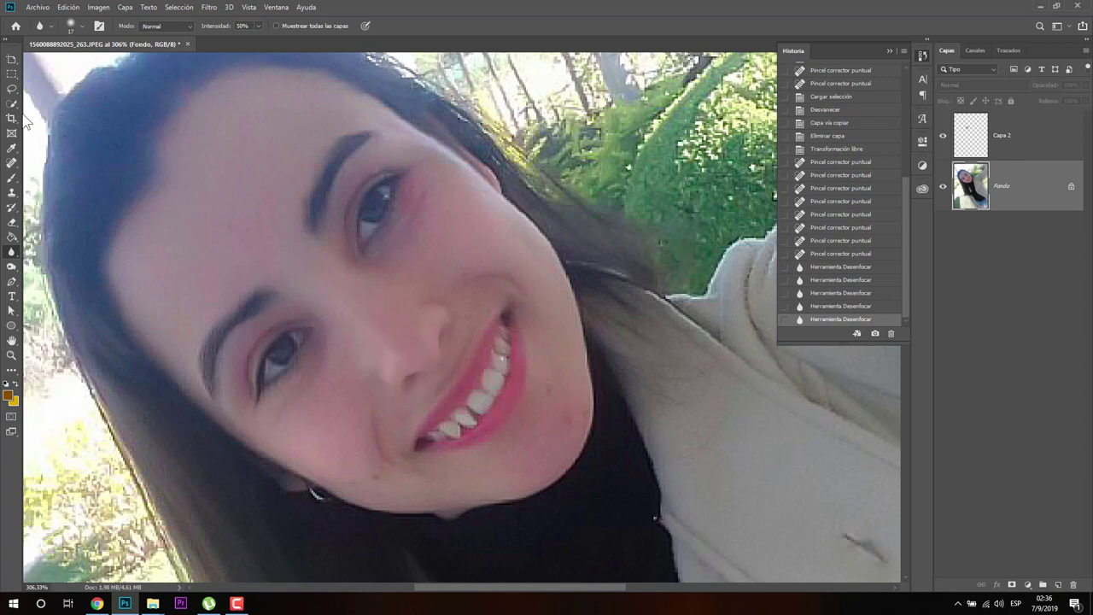
- Lasso the lower eyebrow and copy it onto a new layer, Capa 3
{"action": "left_click", "coordinate": [11, 88]}
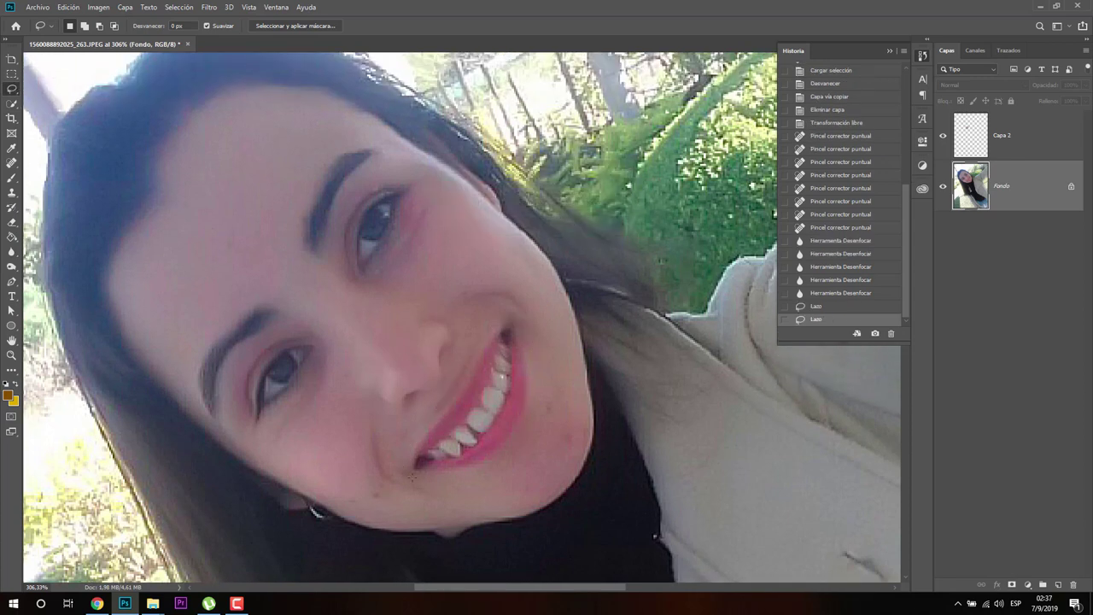
{"action": "left_click_drag", "start_coordinate": [205, 401], "coordinate": [208, 385]}
{"action": "key", "text": "ctrl+j"}
{"action": "left_click", "coordinate": [68, 7]}
- Reshape the copied eyebrow into a new arch with Puppet Warp pins and commit
{"action": "left_click", "coordinate": [103, 245]}
{"action": "left_click", "coordinate": [269, 315]}
{"action": "left_click", "coordinate": [207, 409]}
{"action": "mouse_move", "coordinate": [268, 315]}
{"action": "left_mouse_down"}
{"action": "mouse_move", "coordinate": [296, 330]}
{"action": "mouse_move", "coordinate": [243, 328]}
{"action": "left_mouse_up"}
{"action": "left_click", "coordinate": [240, 349]}
{"action": "left_click", "coordinate": [562, 26]}
- On Fondo, spot heal and clone-stamp clean skin over the old eyebrow edge, comparing with Capa 3 hidden
{"action": "left_click", "coordinate": [970, 235]}
{"action": "key", "text": "j"}
{"action": "left_click", "coordinate": [255, 317]}
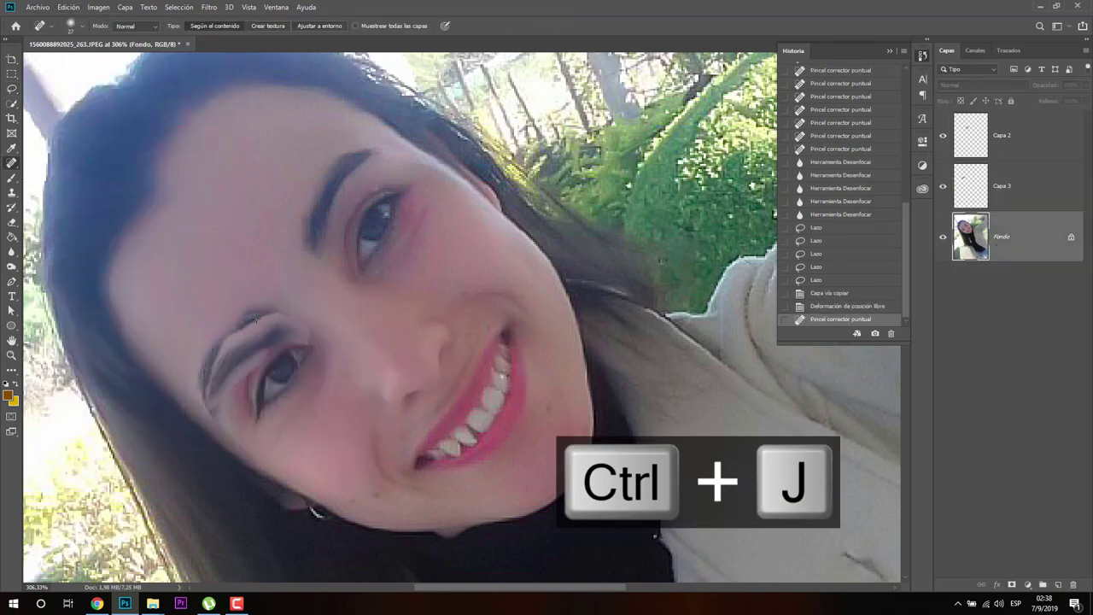
{"action": "right_click", "coordinate": [12, 192]}
{"action": "left_click", "coordinate": [85, 193]}
{"action": "left_click", "coordinate": [254, 293], "text": "alt"}
{"action": "left_click", "coordinate": [282, 312]}
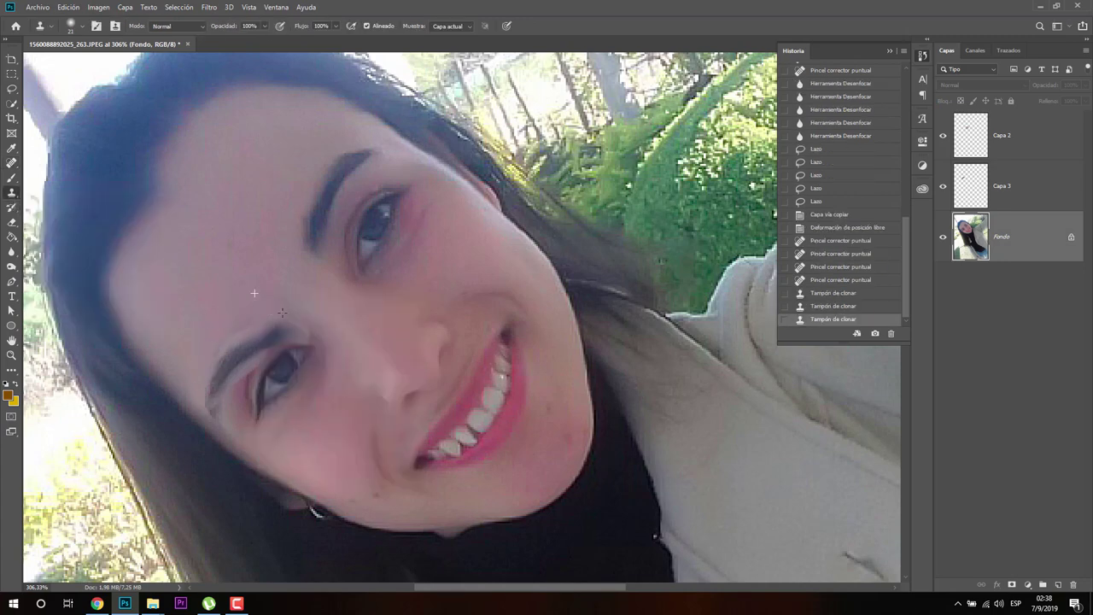
{"action": "left_click", "coordinate": [1001, 135]}
{"action": "left_click", "coordinate": [1002, 185]}
- Blur the edges of the Capa 3 eyebrow, then pick the Eraser brush
{"action": "left_click", "coordinate": [942, 186]}
{"action": "left_click", "coordinate": [12, 251]}
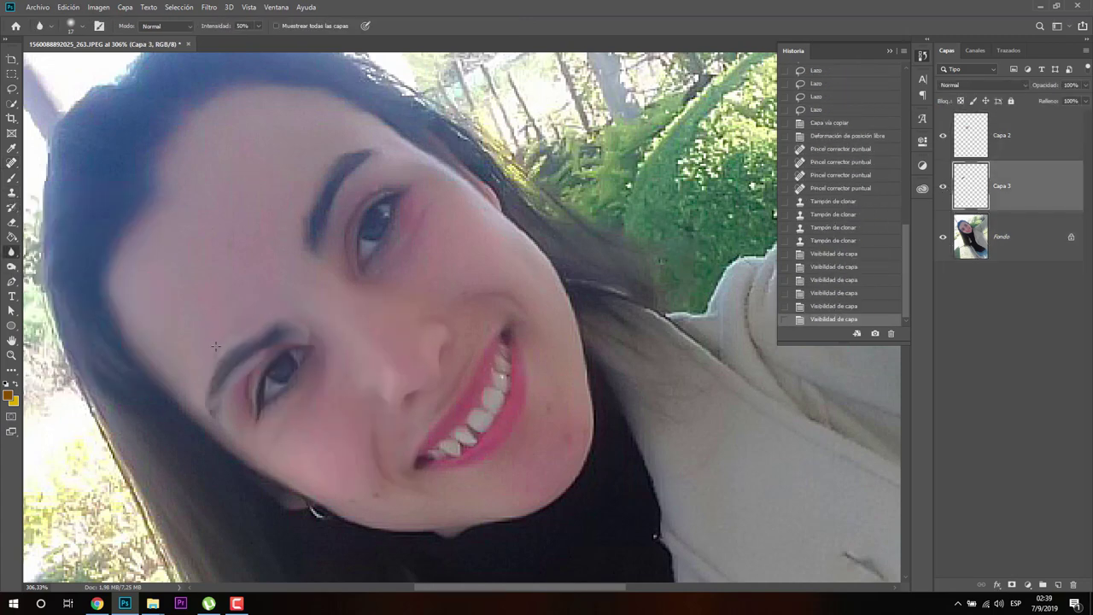
{"action": "key", "text": "e"}
{"action": "right_click", "coordinate": [263, 353]}
{"action": "key", "text": "Escape"}
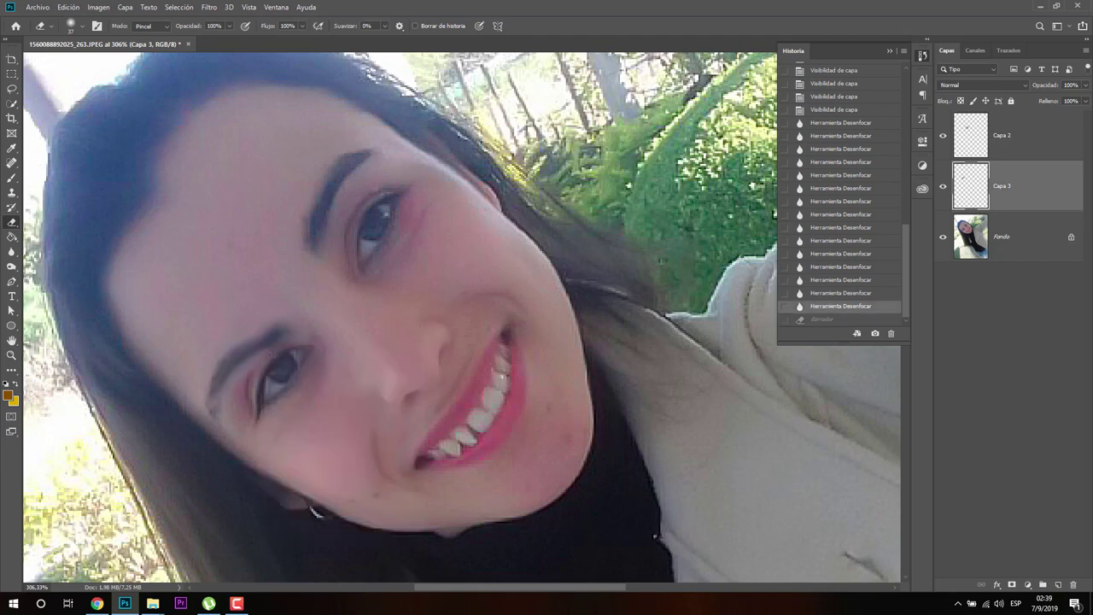